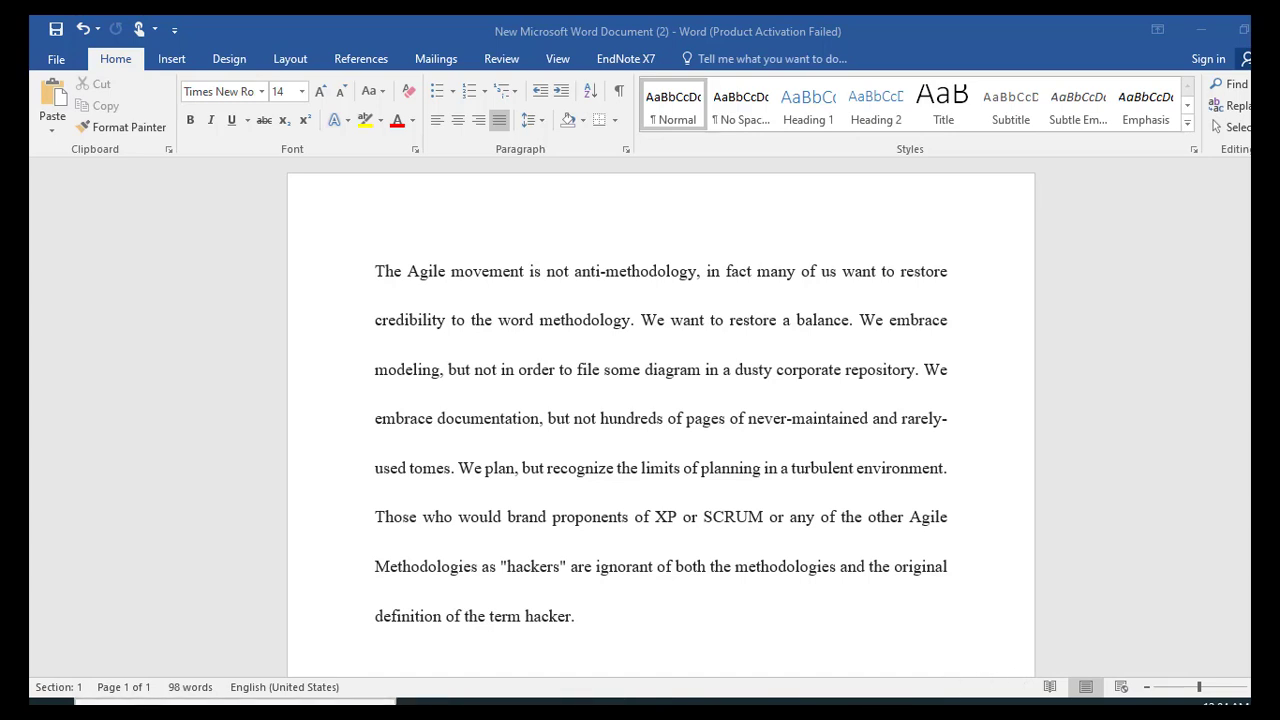
Launch EndNote and dismiss the missing library message
{"action": "key", "text": "super+s"}
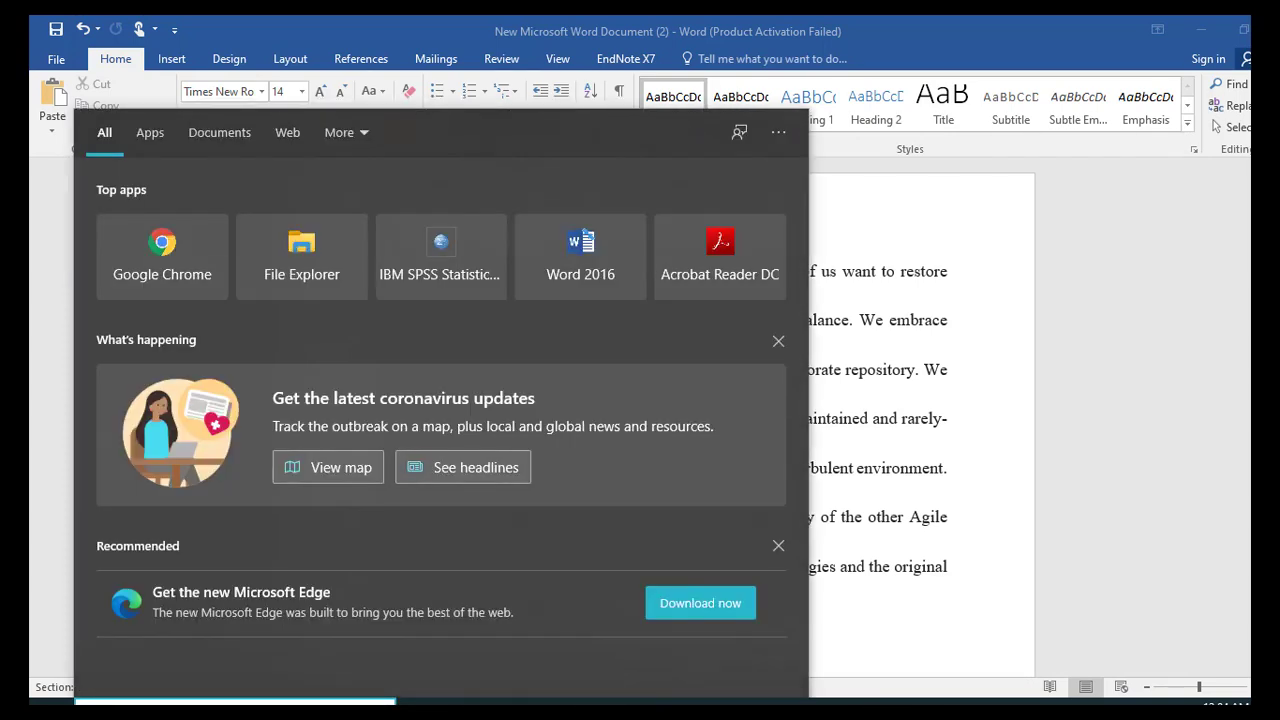
{"action": "type", "text": "end"}
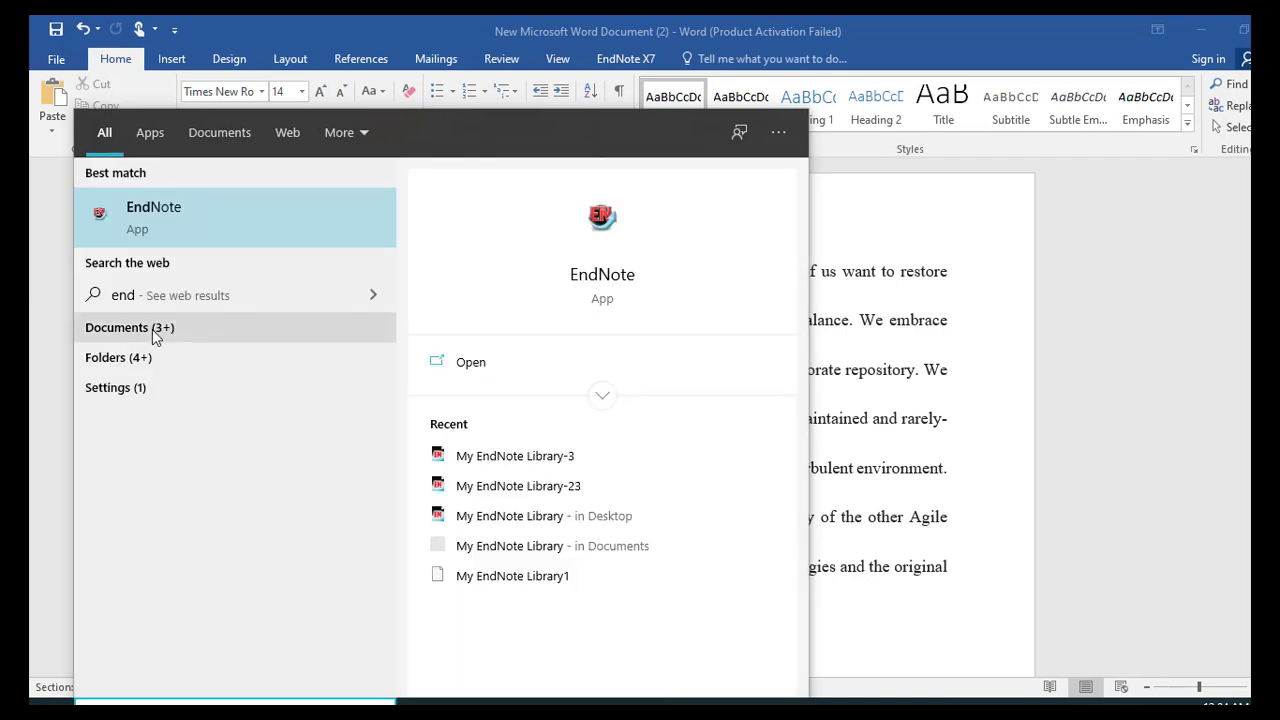
{"action": "left_click", "coordinate": [157, 246]}
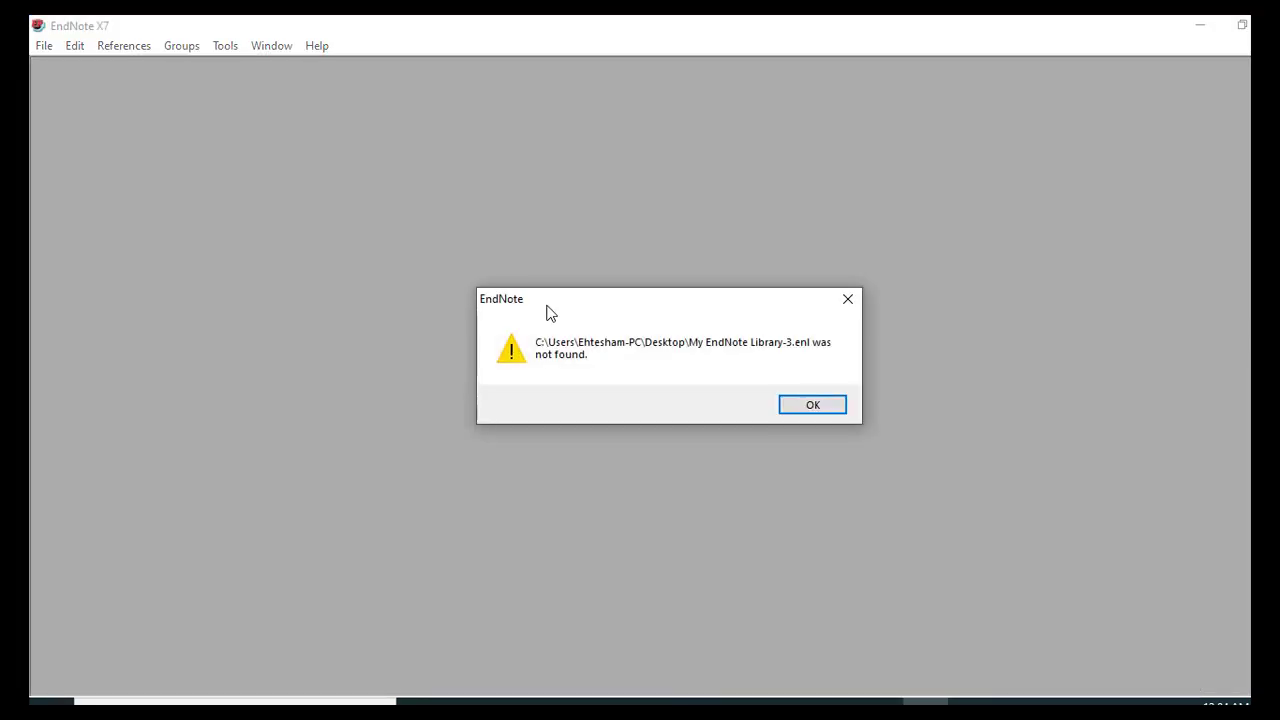
{"action": "left_click", "coordinate": [791, 411]}
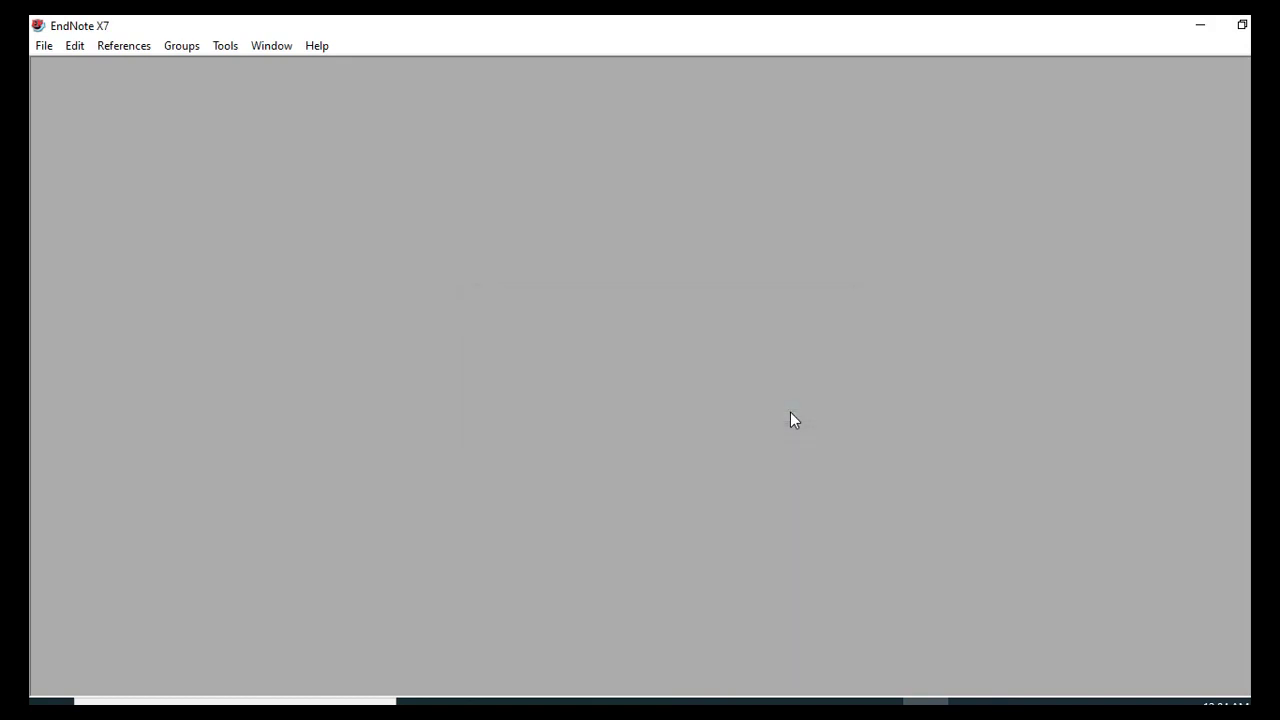
Create a new EndNote reference library named My EndNote Library-11 on the Desktop
{"action": "left_click", "coordinate": [40, 47]}
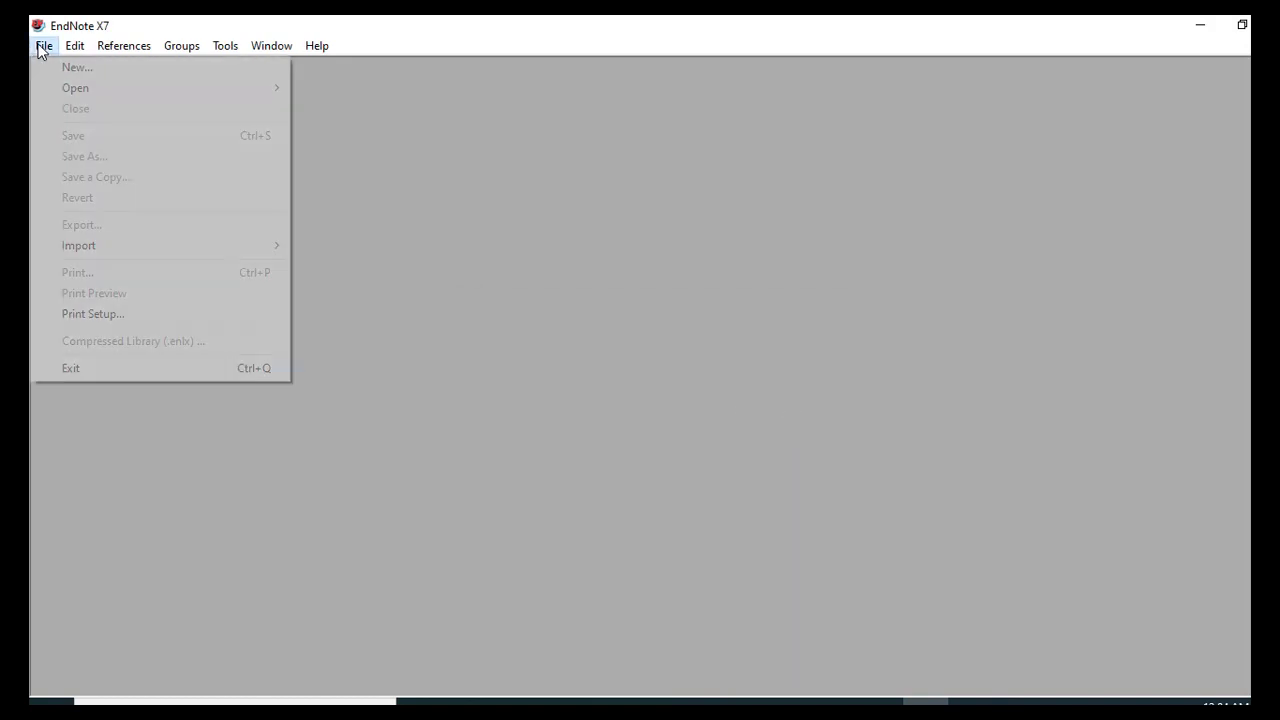
{"action": "mouse_move", "coordinate": [82, 96]}
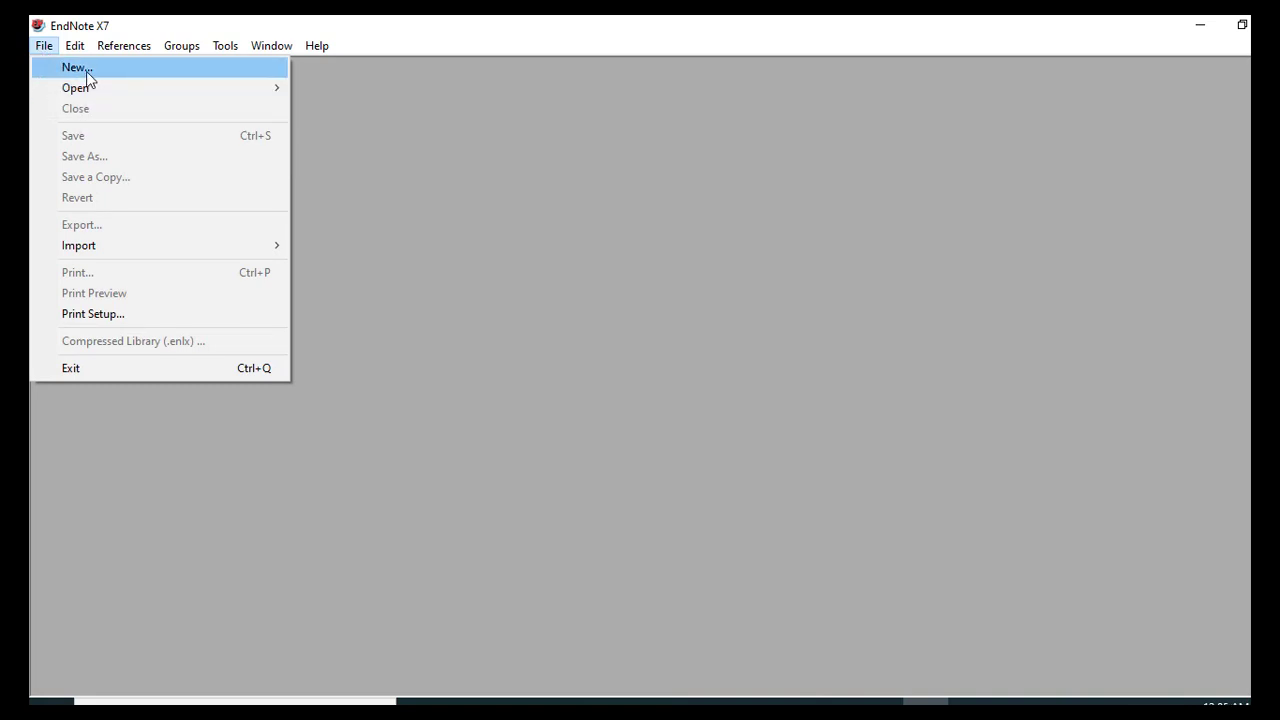
{"action": "left_click", "coordinate": [88, 70]}
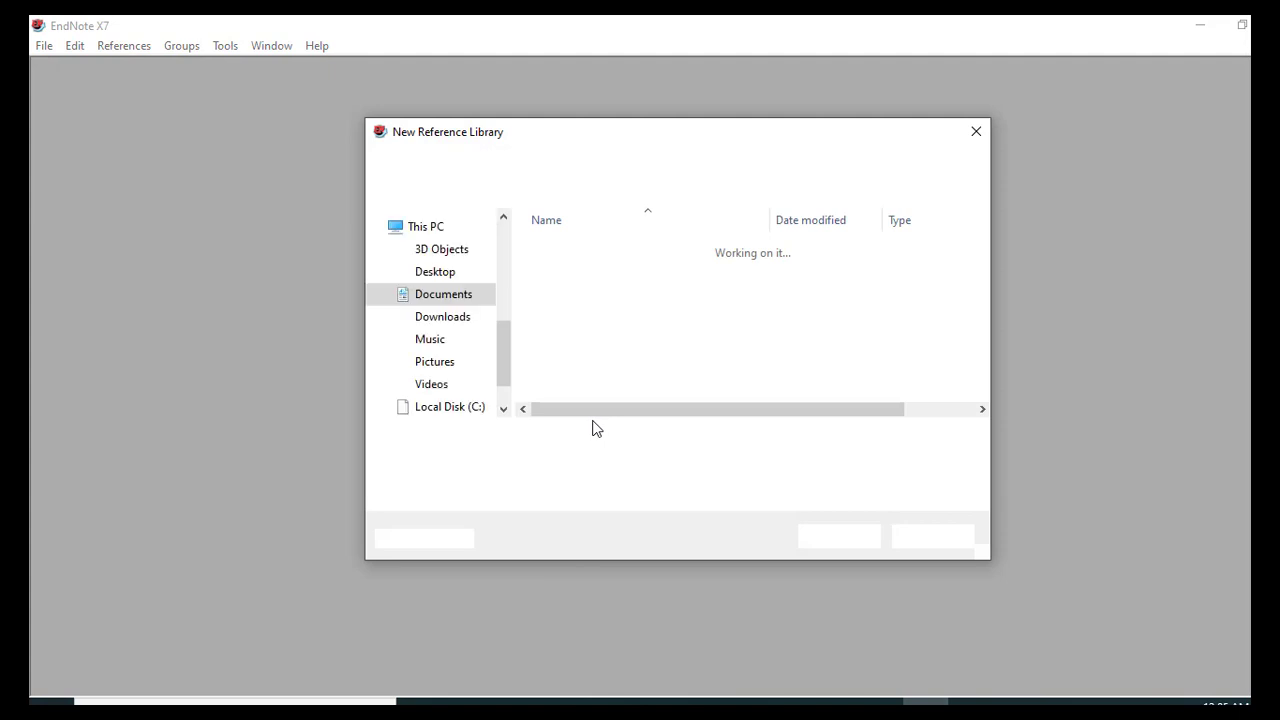
{"action": "left_click", "coordinate": [600, 434]}
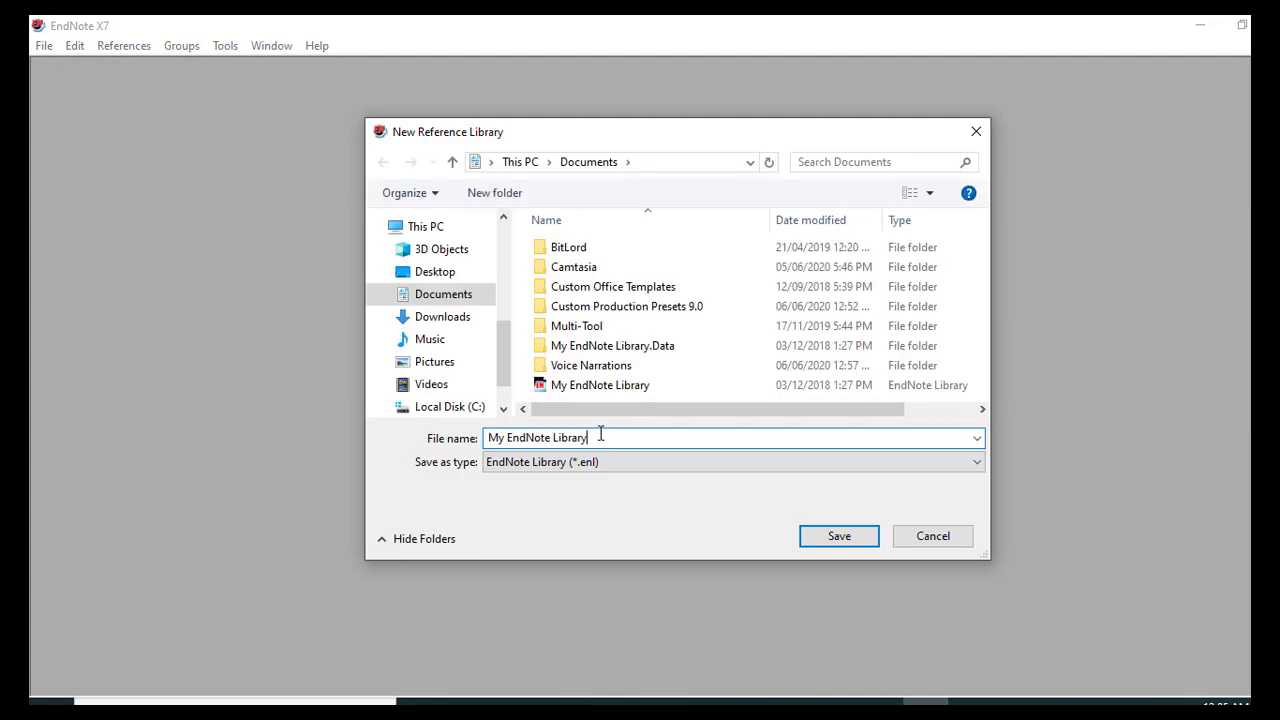
{"action": "type", "text": "-11"}
{"action": "left_click", "coordinate": [448, 272]}
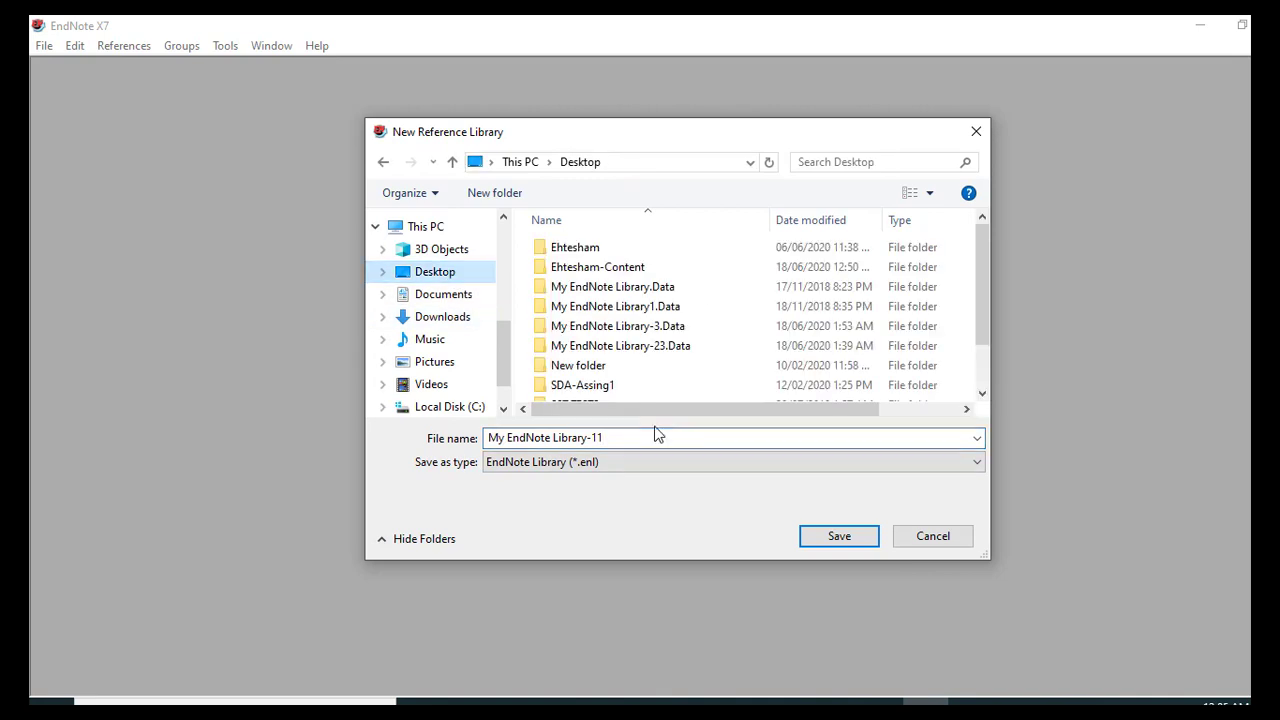
{"action": "left_click", "coordinate": [826, 543]}
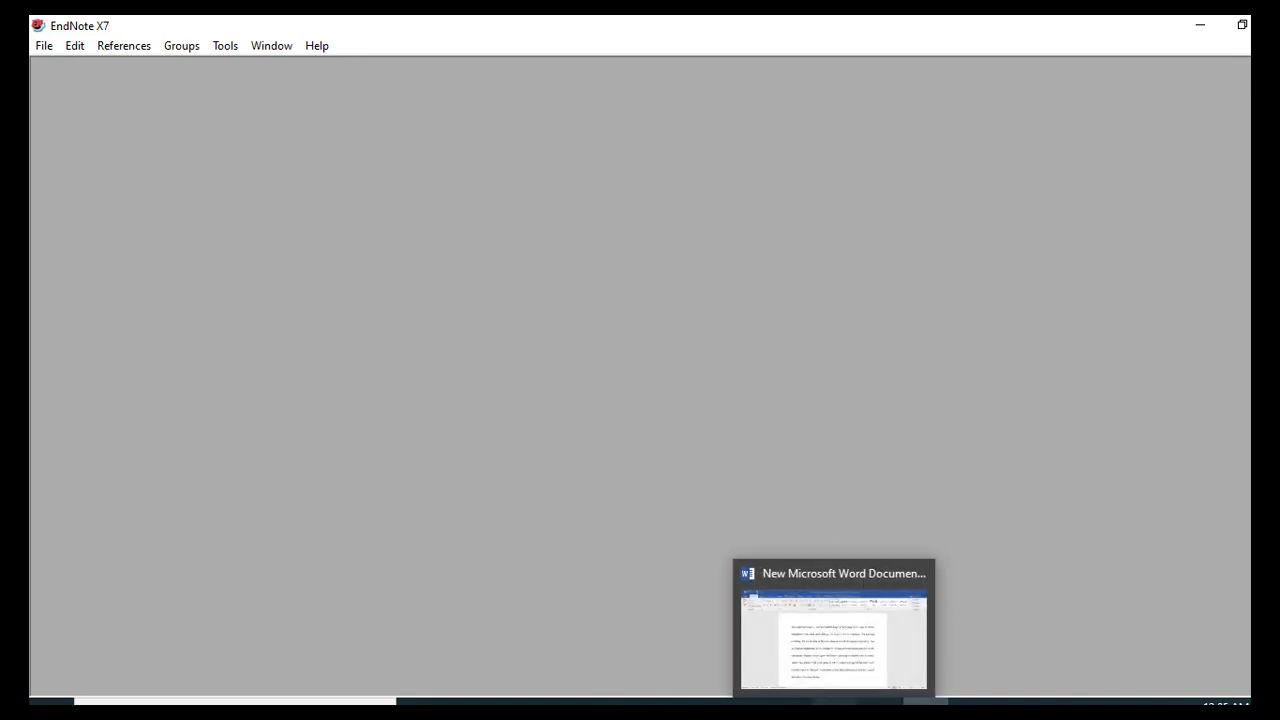
Switch to Chrome, search the web for google scholar and open the Google Scholar site
{"action": "left_click", "coordinate": [833, 702]}
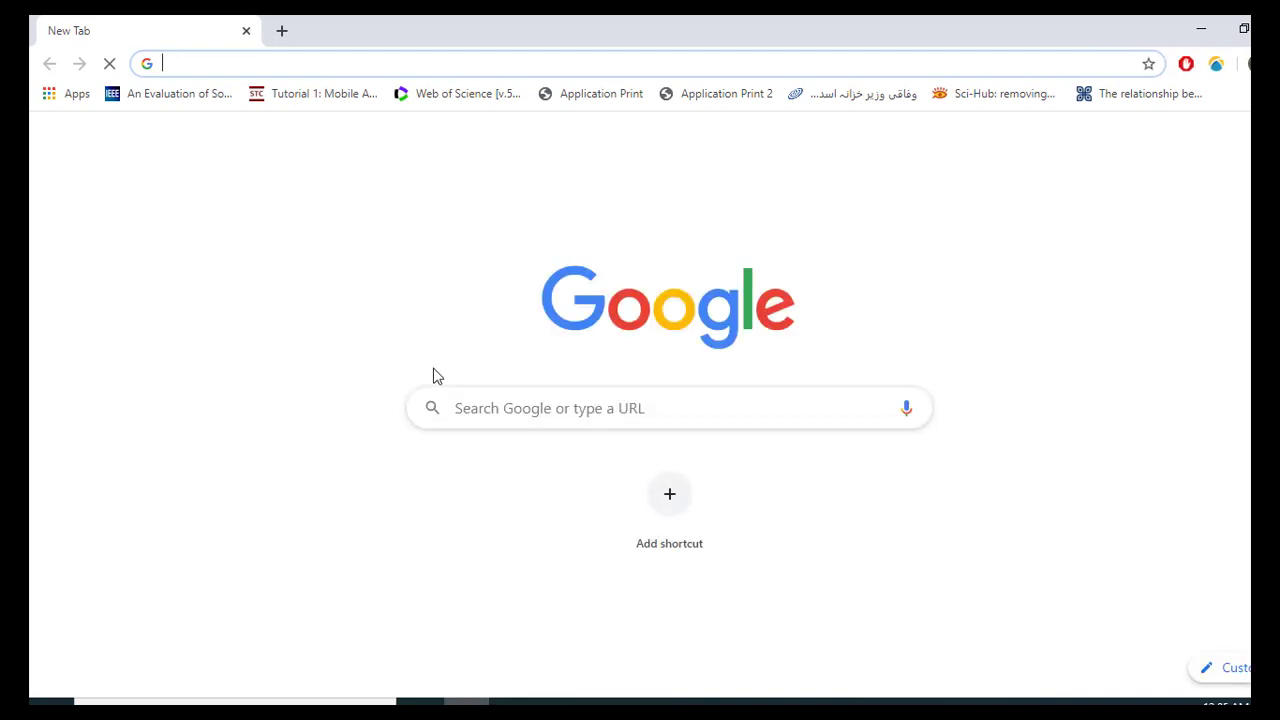
{"action": "type", "text": "google"}
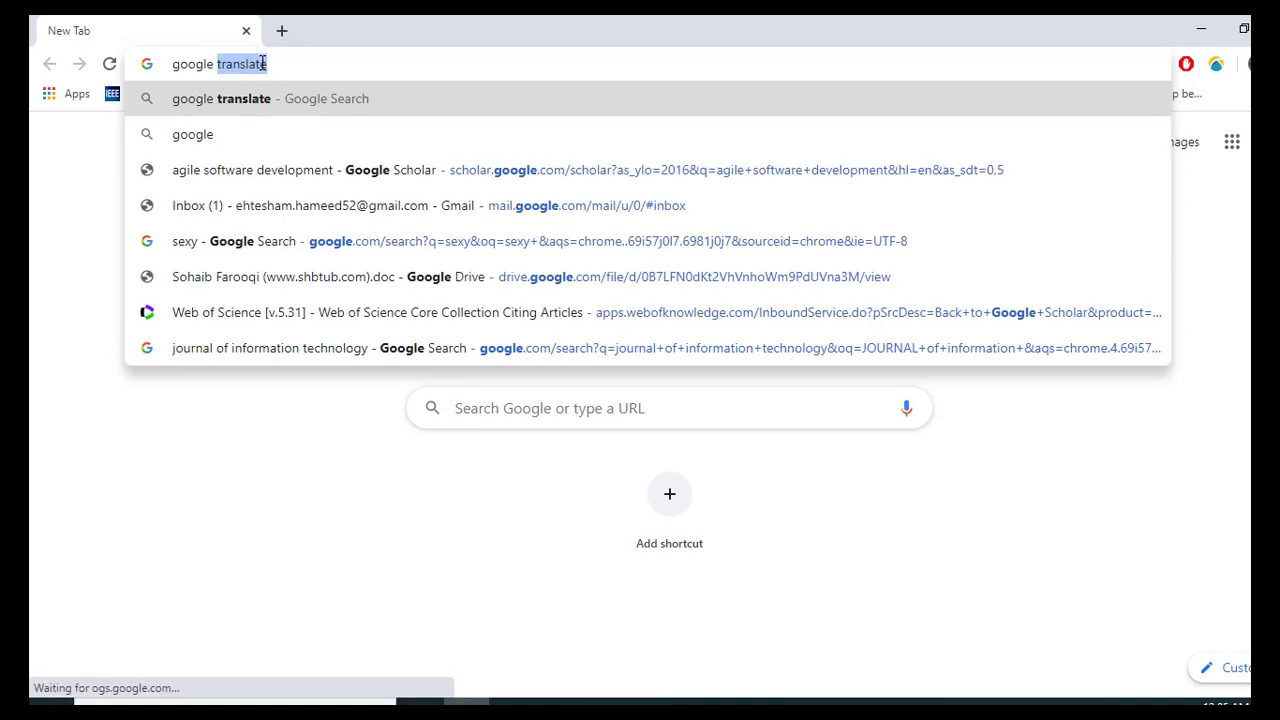
{"action": "type", "text": " sch"}
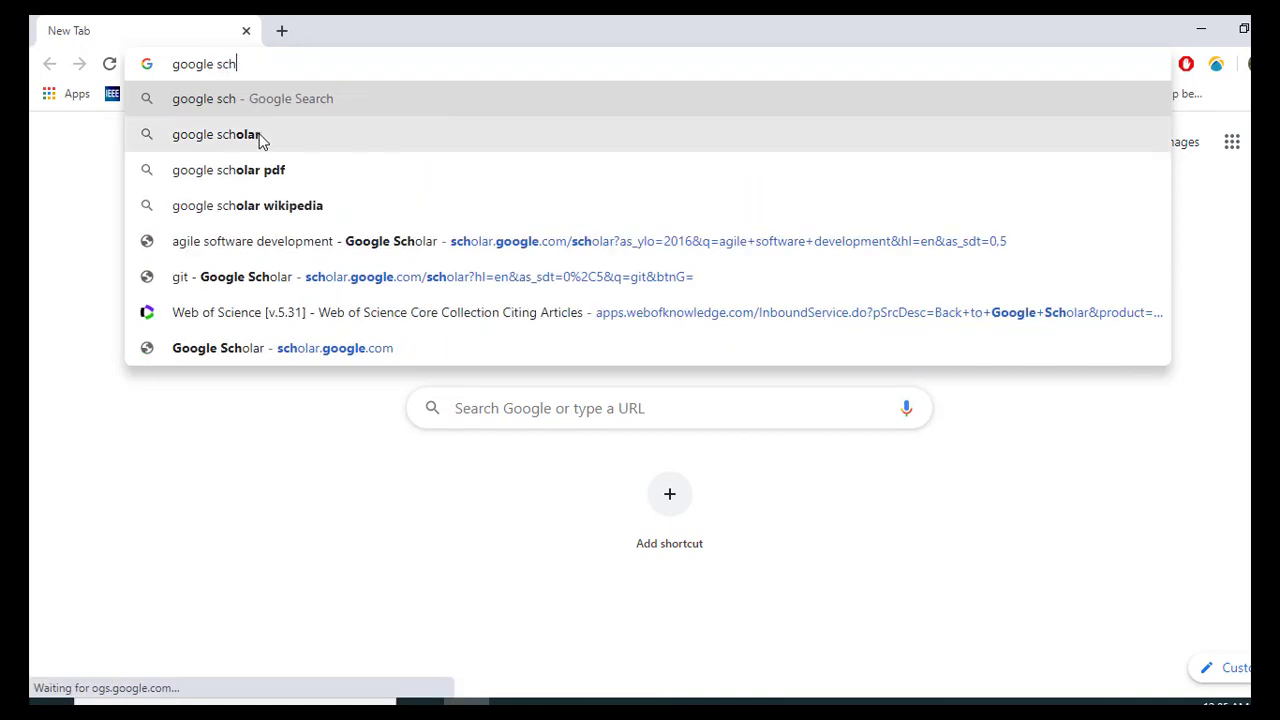
{"action": "left_click", "coordinate": [258, 141]}
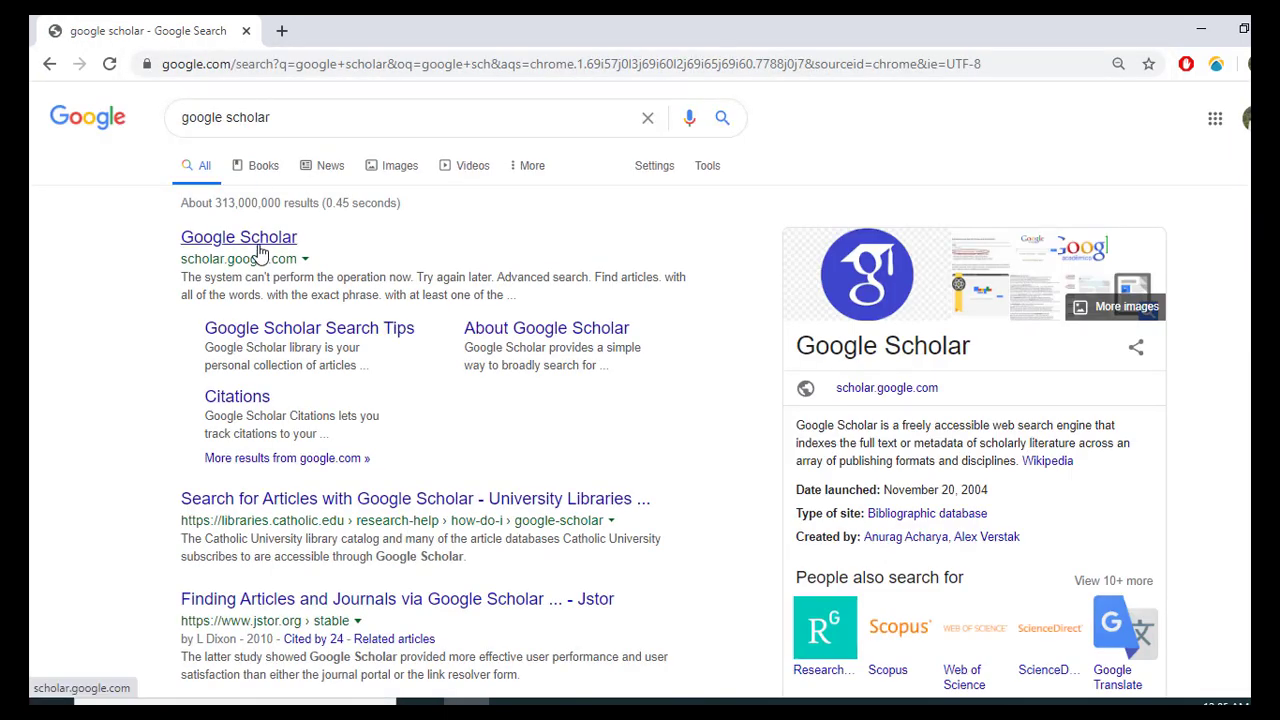
{"action": "left_click", "coordinate": [258, 250]}
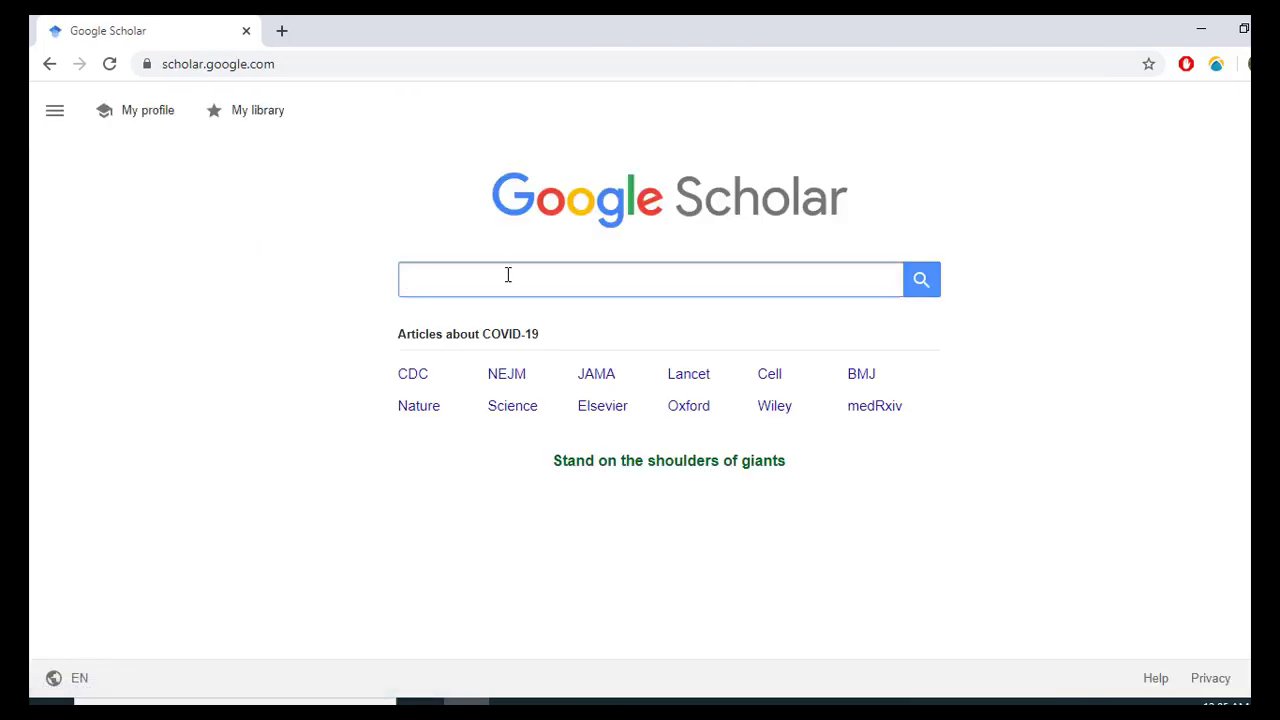
Search Google Scholar for agile software development and limit the articles to those since 2016
{"action": "type", "text": "agile"}
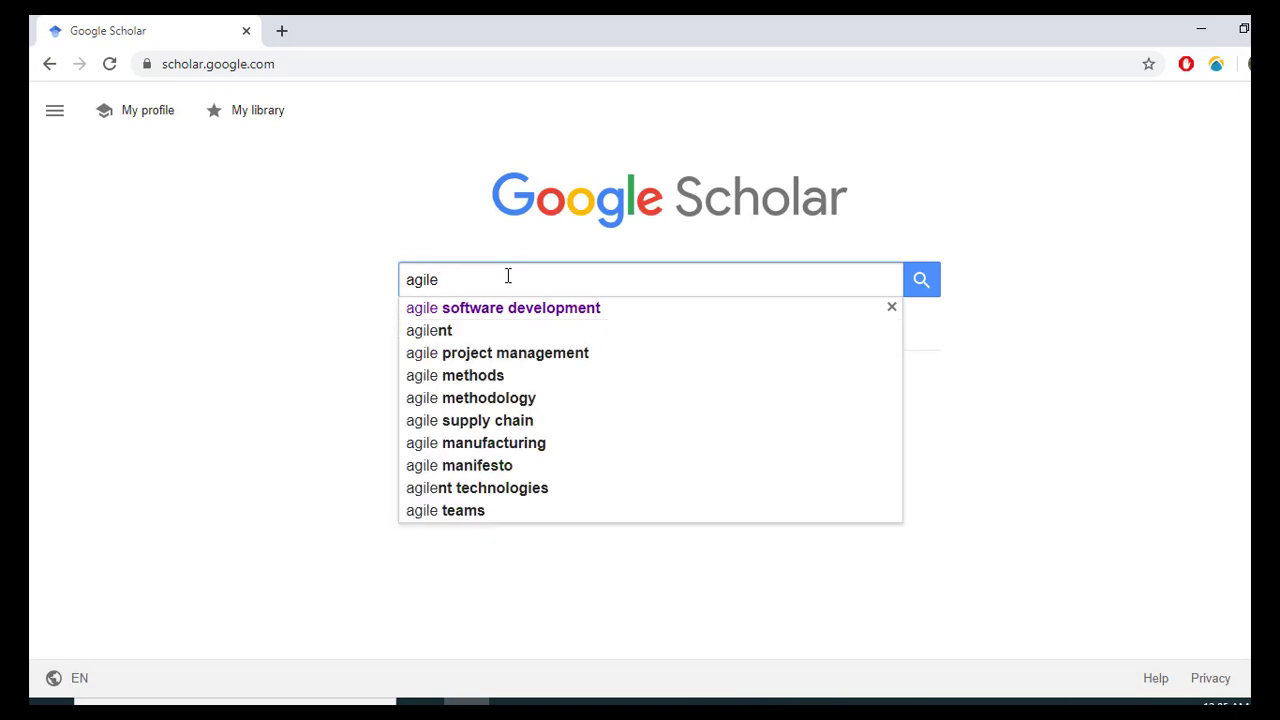
{"action": "left_click", "coordinate": [517, 310]}
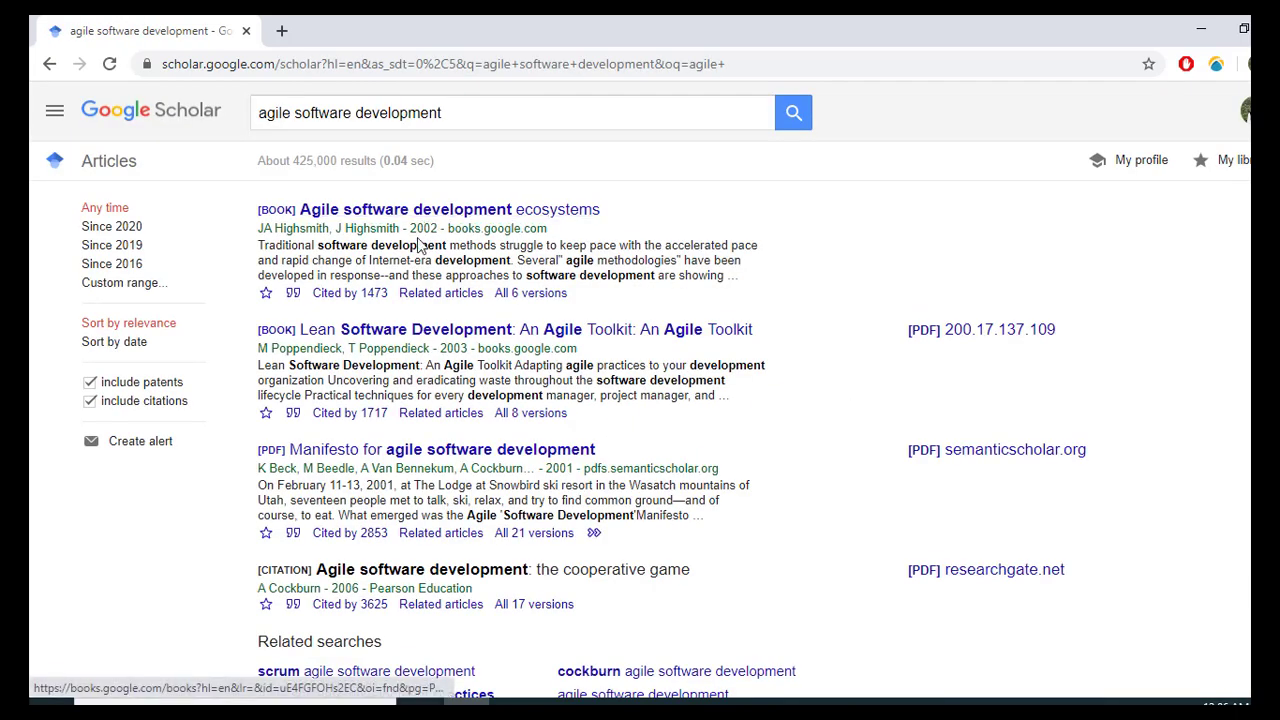
{"action": "left_click", "coordinate": [130, 269]}
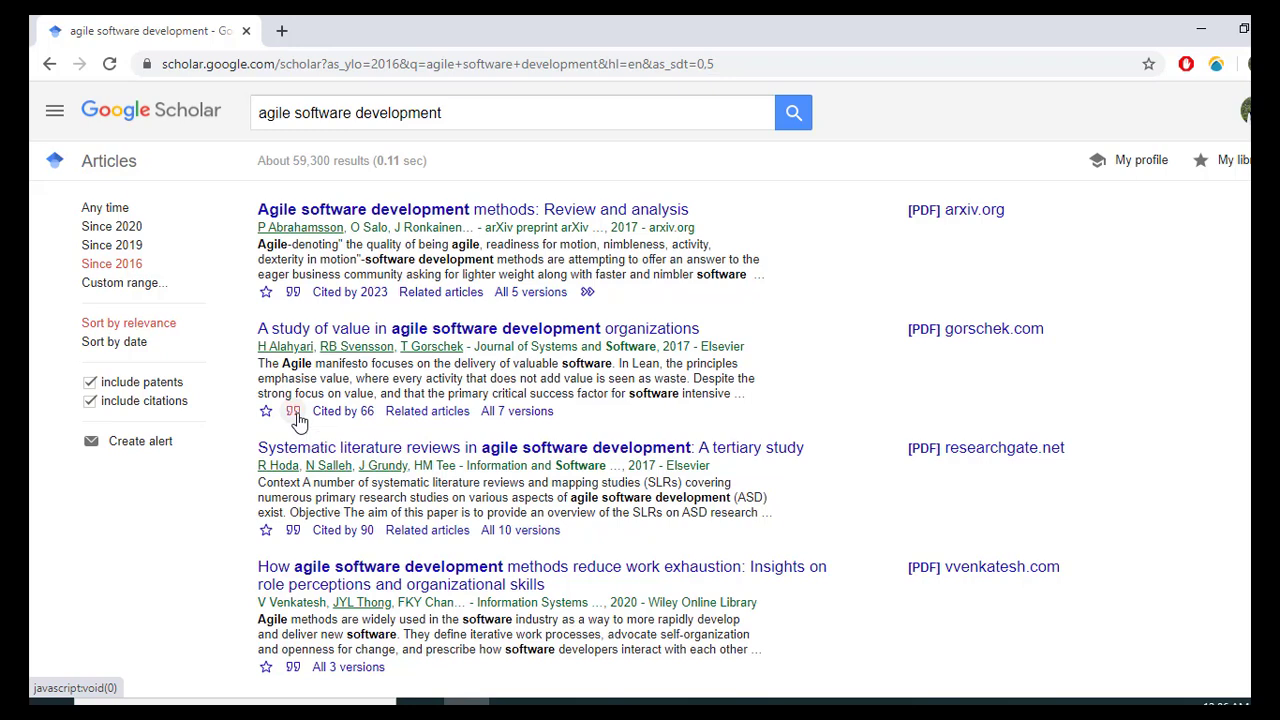
Download the EndNote citation for "A study of value in agile software development organizations" and import it into the EndNote library
{"action": "left_click", "coordinate": [293, 412]}
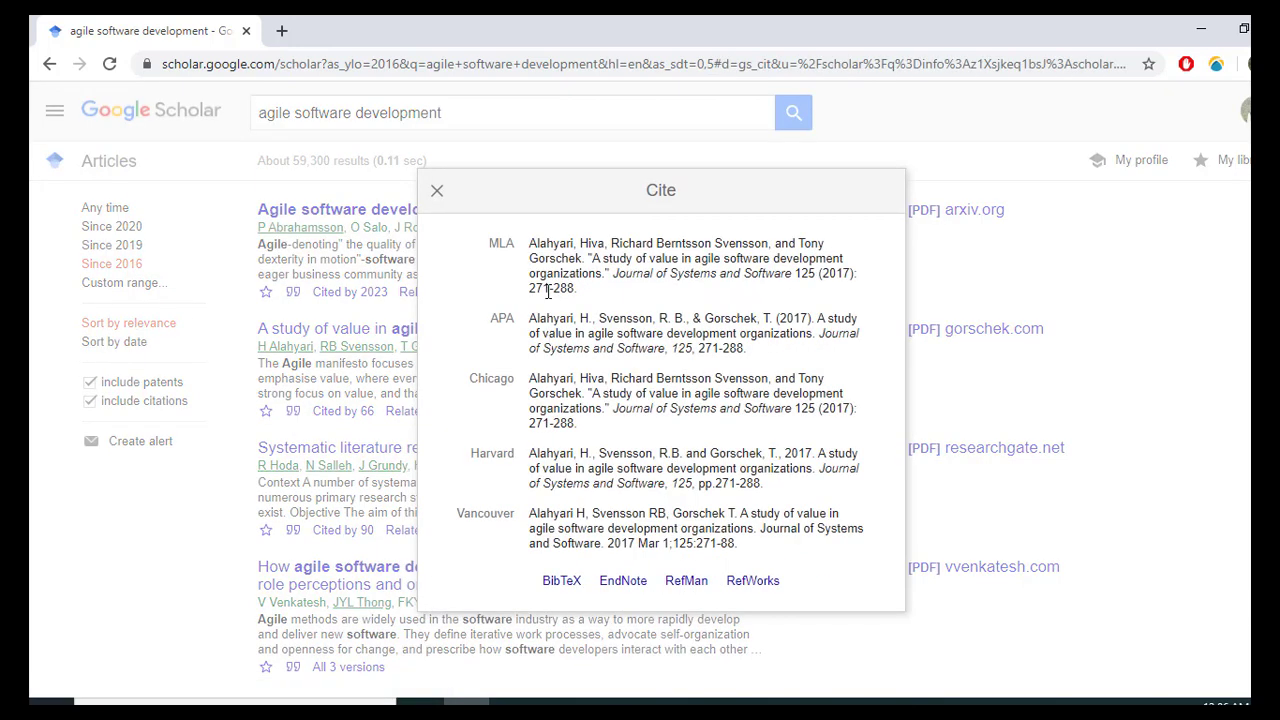
{"action": "left_click", "coordinate": [526, 349]}
{"action": "left_click", "coordinate": [622, 584]}
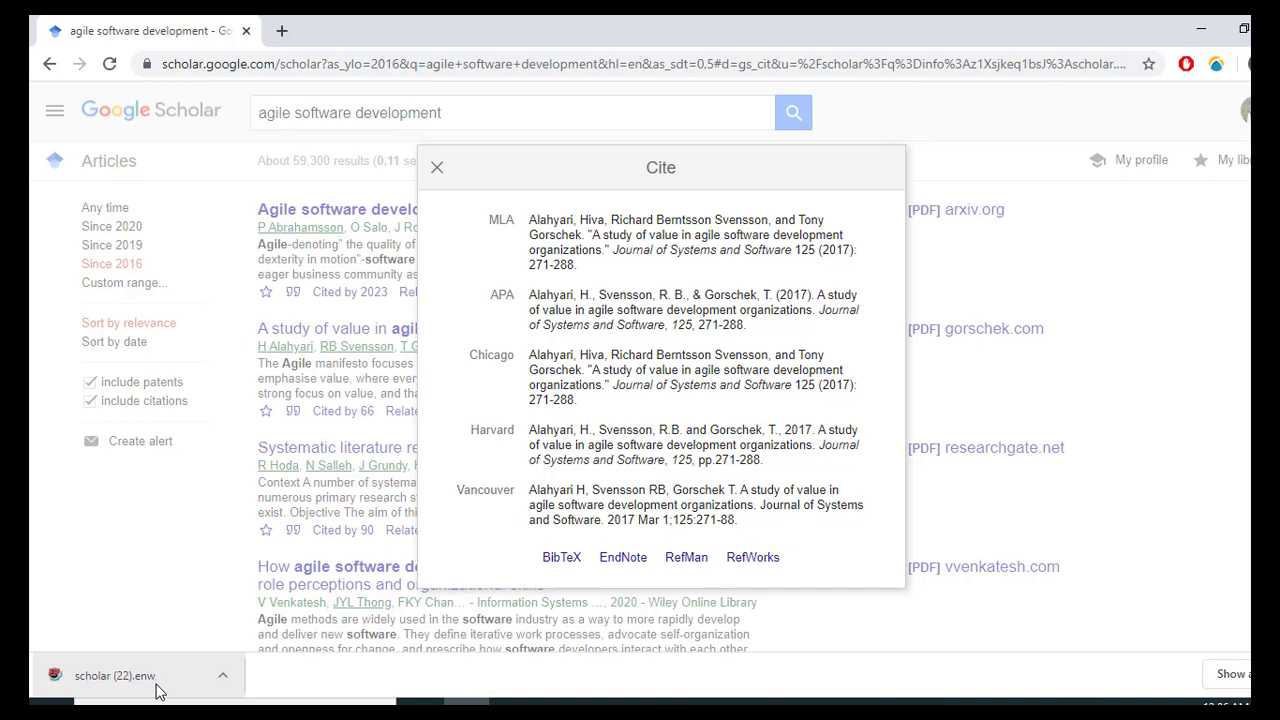
{"action": "left_click", "coordinate": [156, 688]}
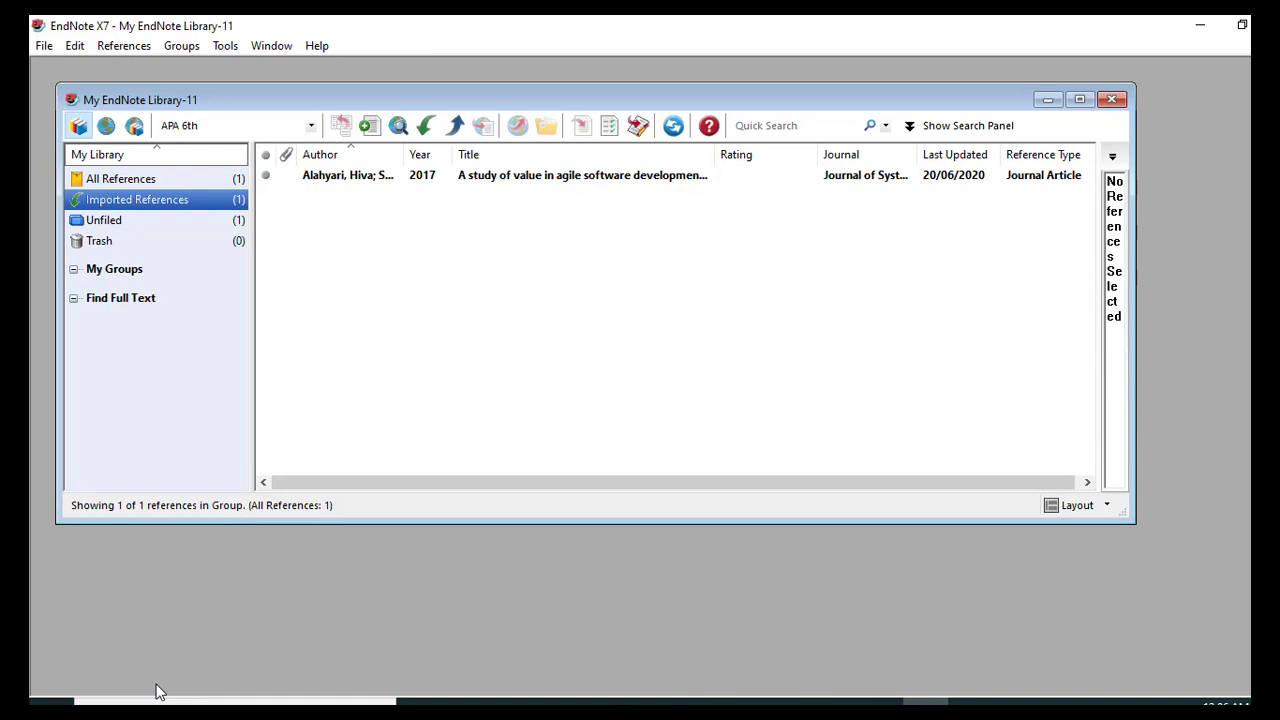
Remove the period after "credibility to the word methodology" in Word and insert the imported EndNote reference there as a citation
{"action": "left_click", "coordinate": [494, 183]}
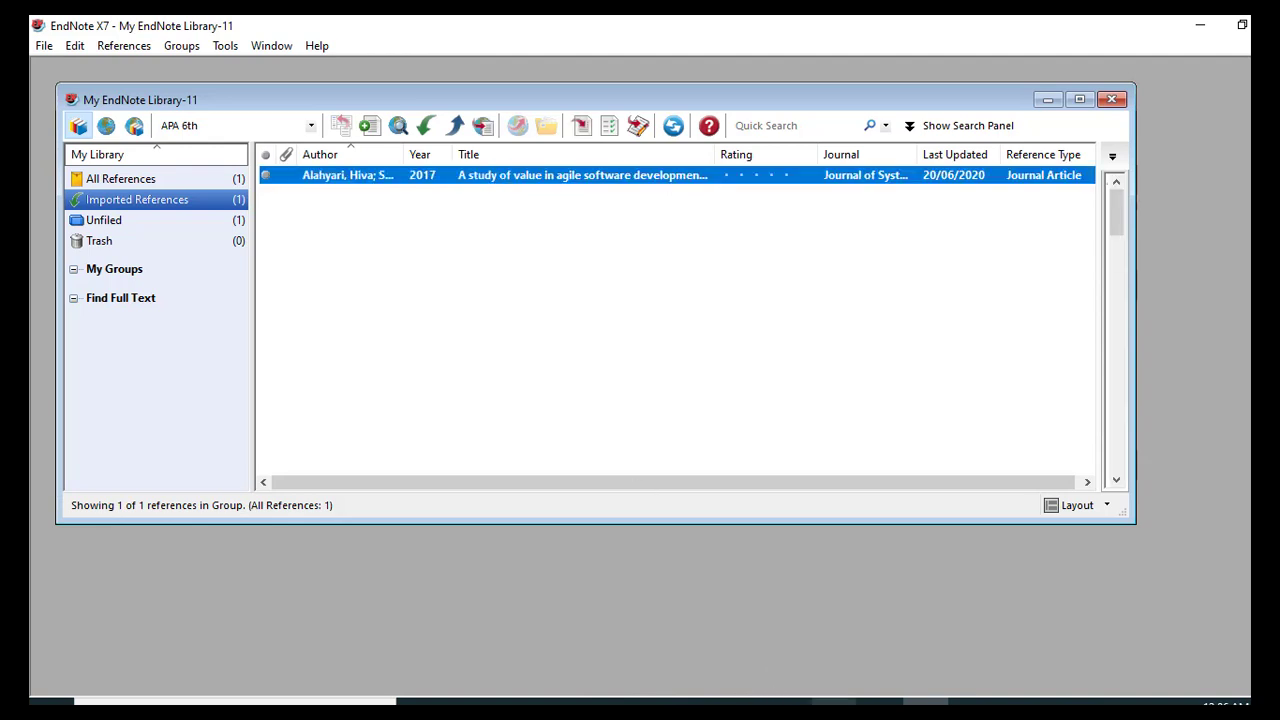
{"action": "left_click", "coordinate": [833, 702]}
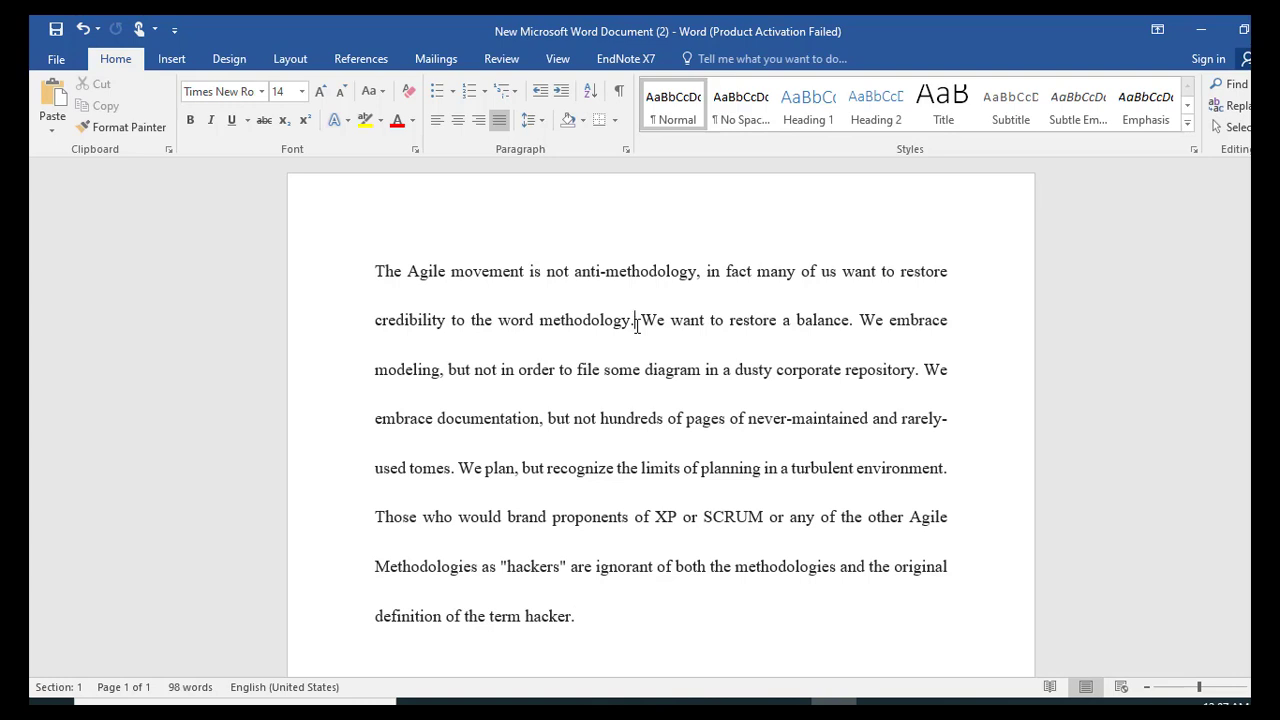
{"action": "key", "text": "BackSpace"}
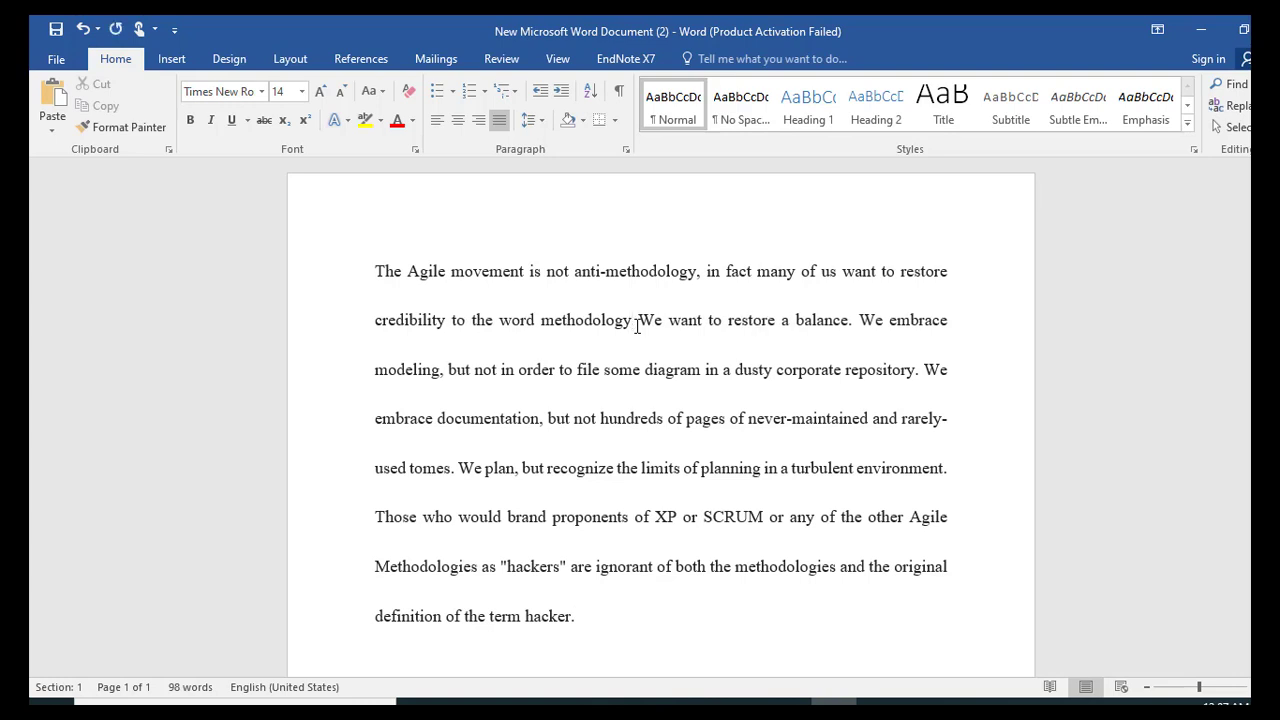
{"action": "type", "text": "."}
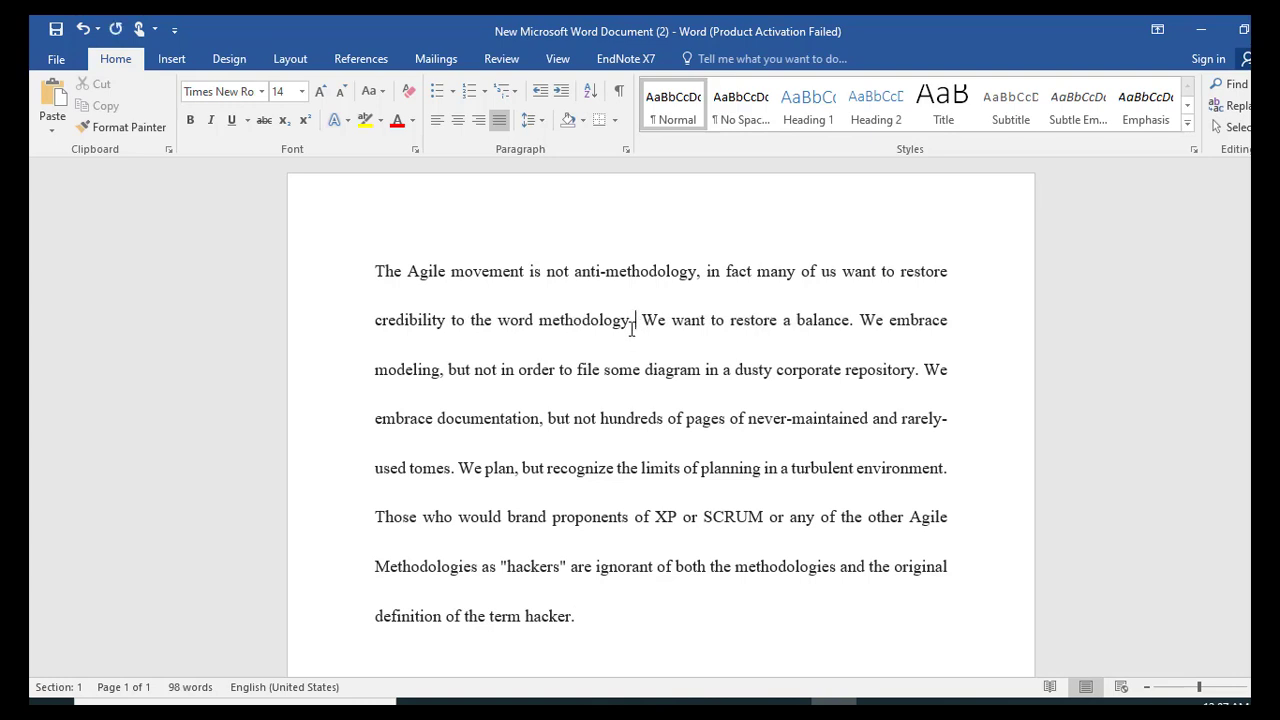
{"action": "key", "text": "BackSpace"}
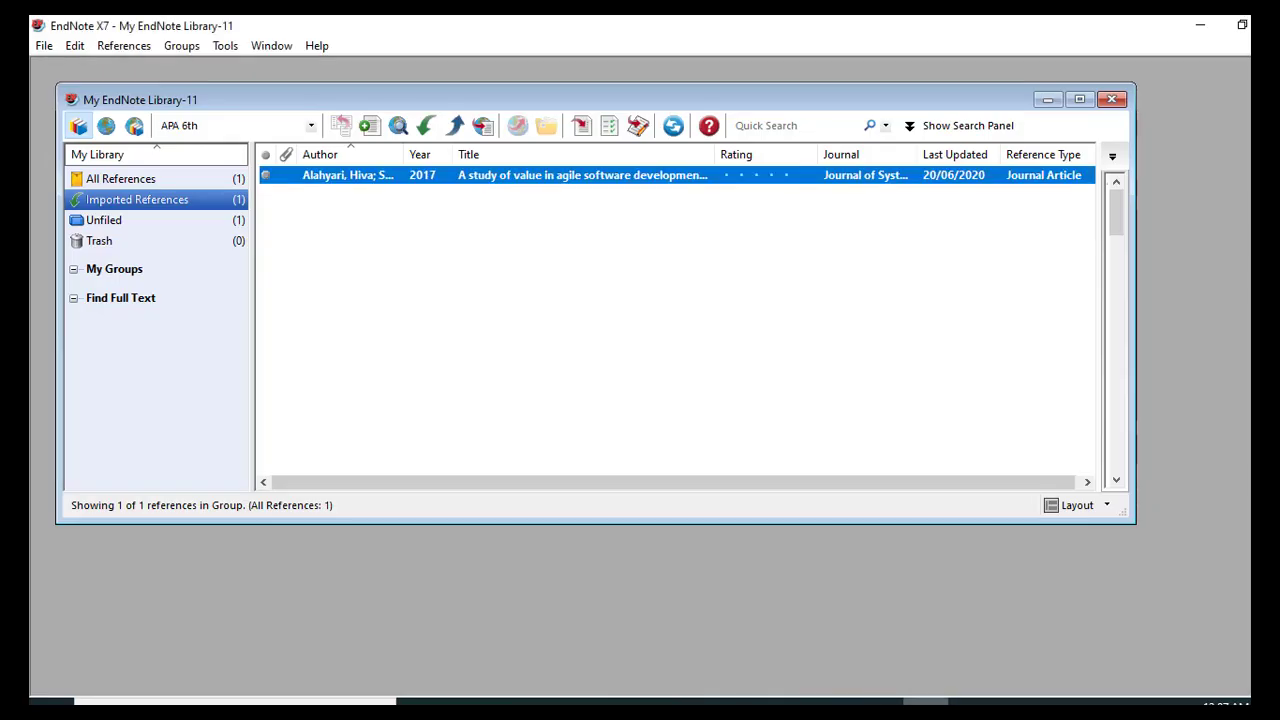
{"action": "left_click", "coordinate": [581, 127]}
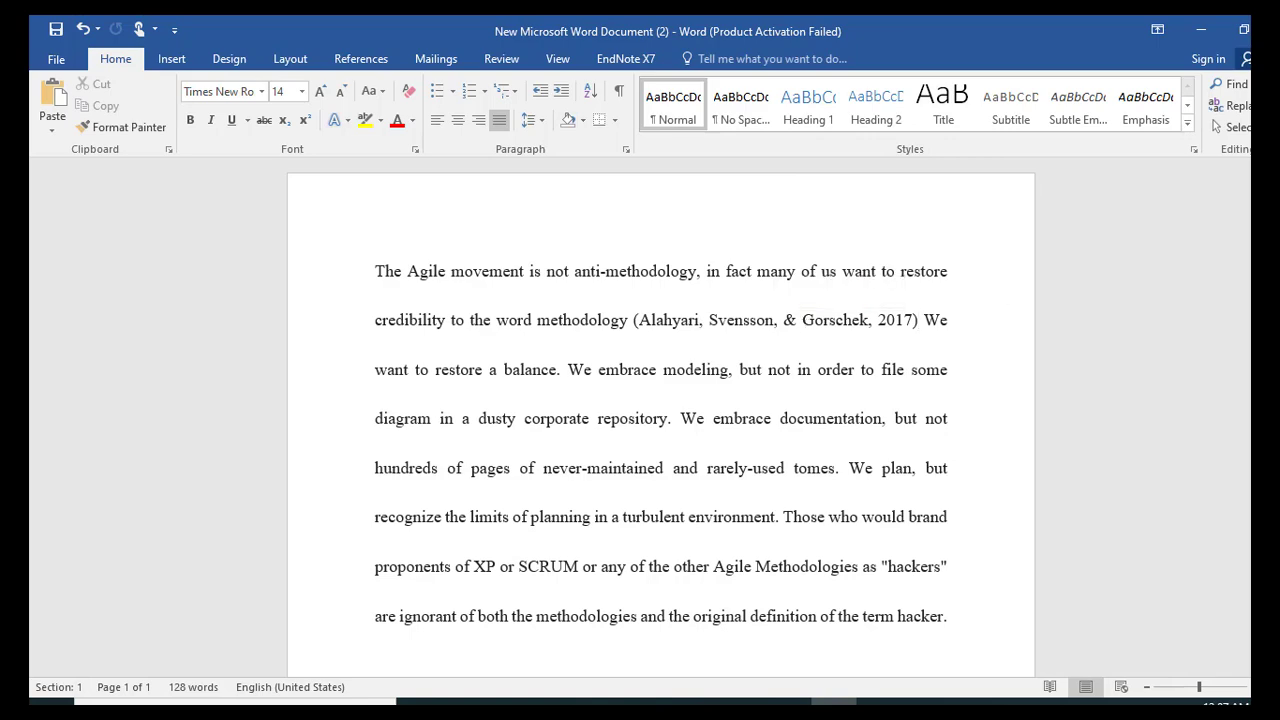
Review the cited document in Word and check the bibliographic output style in both Word and EndNote
{"action": "scroll", "coordinate": [1026, 181], "scroll_direction": "down", "scroll_amount": 4}
{"action": "scroll", "coordinate": [1026, 181], "scroll_direction": "up", "scroll_amount": 4}
{"action": "left_click", "coordinate": [607, 60]}
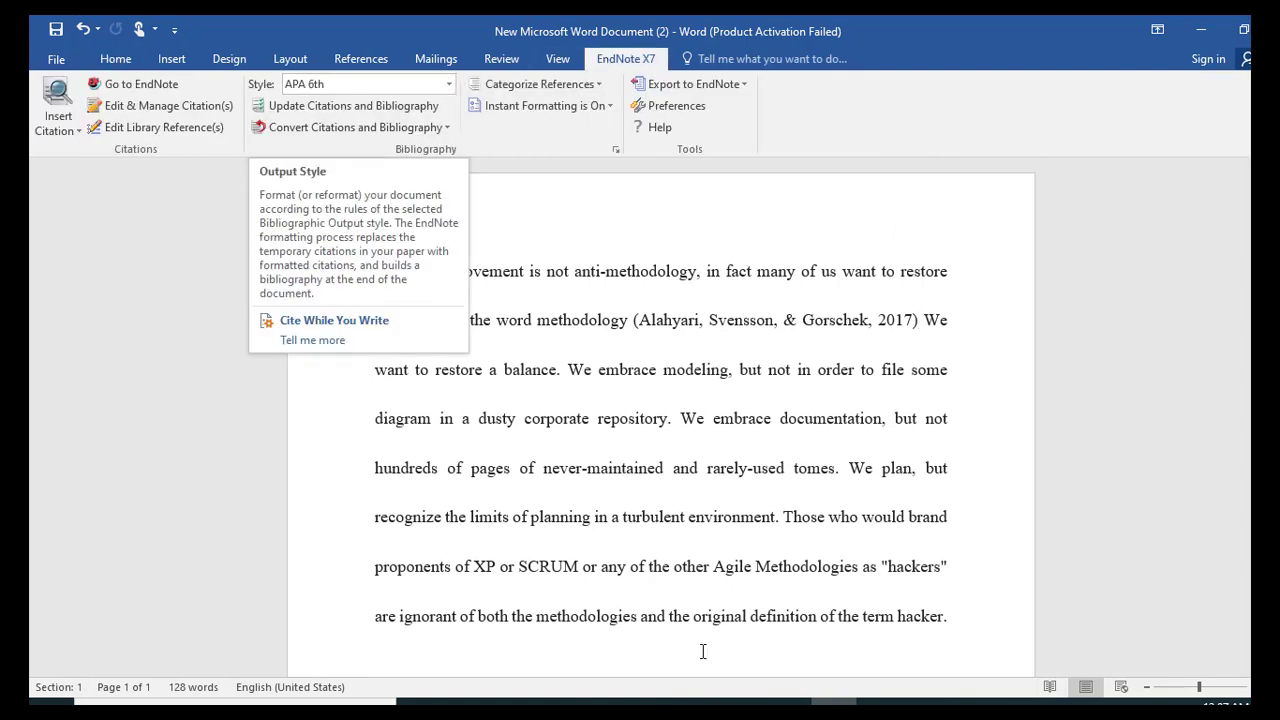
{"action": "left_click", "coordinate": [925, 701]}
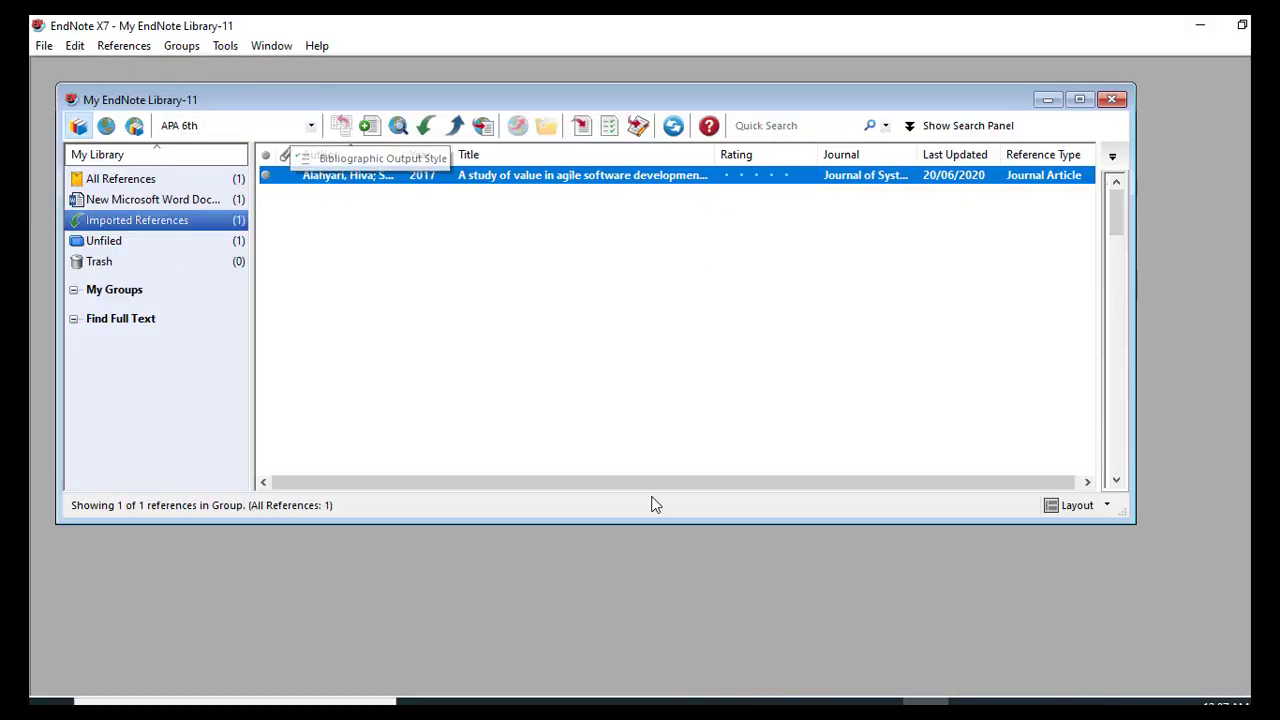
Return to the Google Scholar results in Chrome, closing the citation window and the disabled-extension notice
{"action": "key", "text": "alt+Tab"}
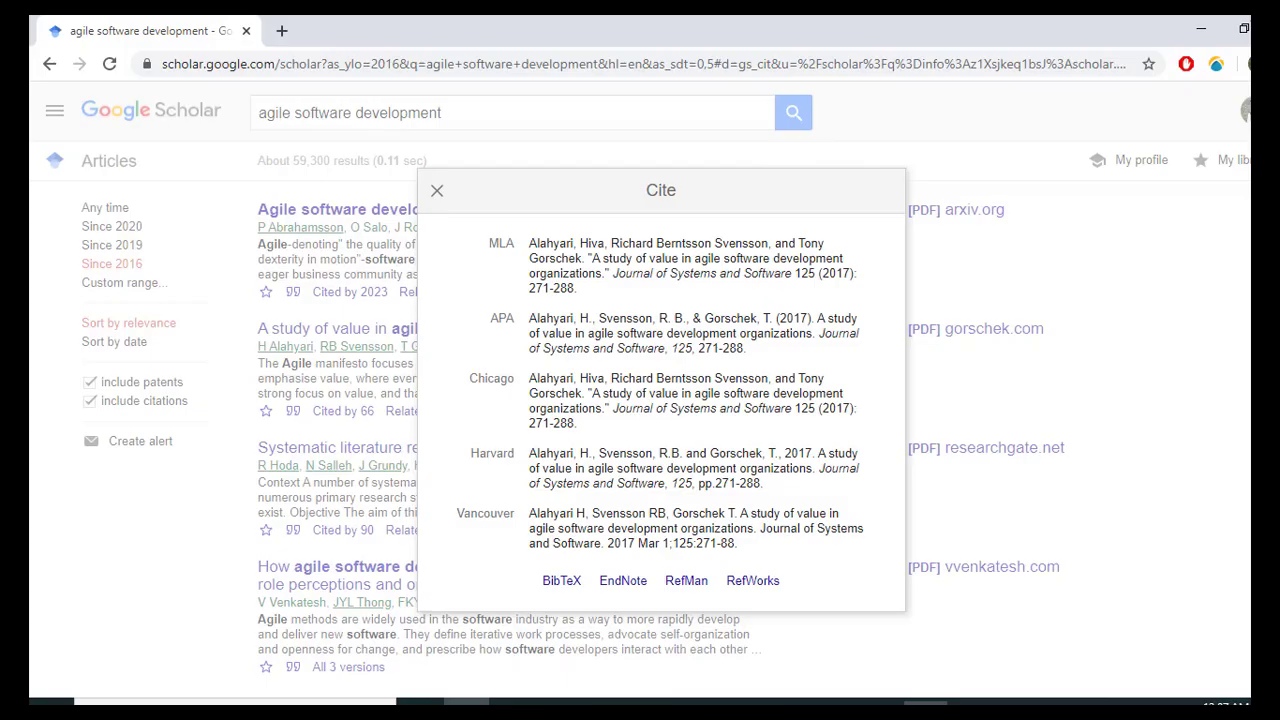
{"action": "left_click", "coordinate": [437, 192]}
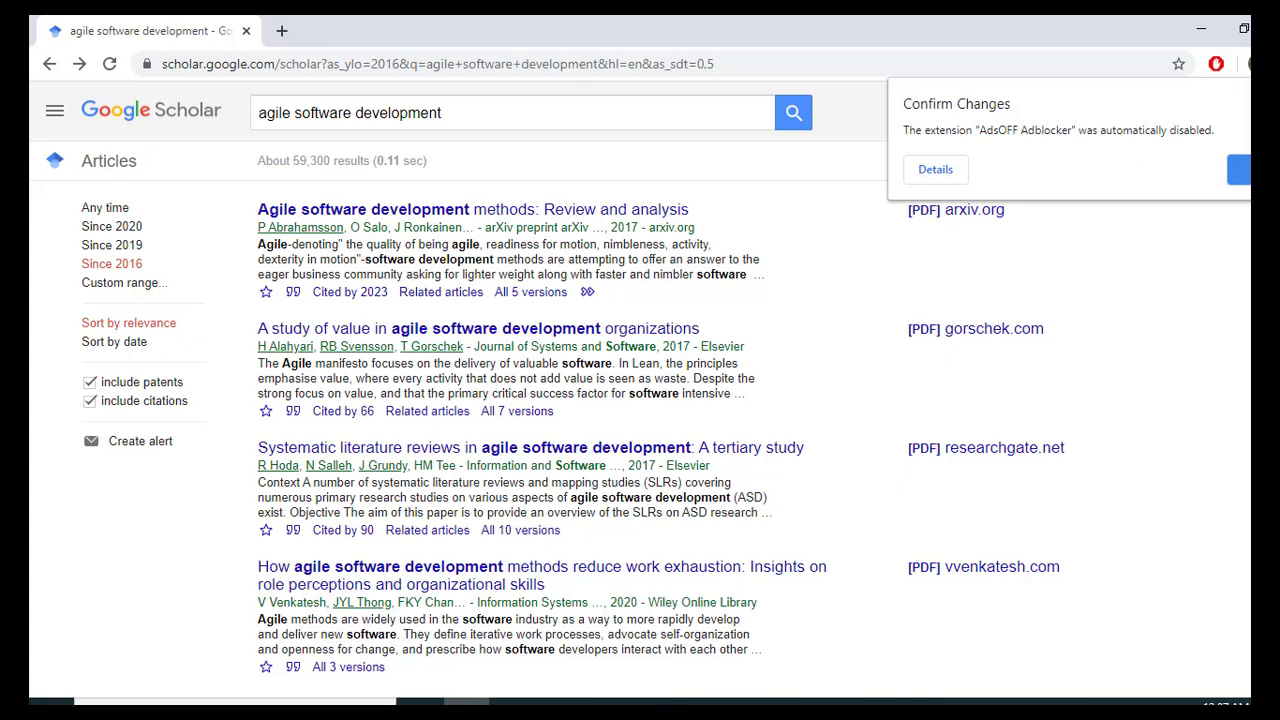
{"action": "left_click", "coordinate": [1243, 170]}
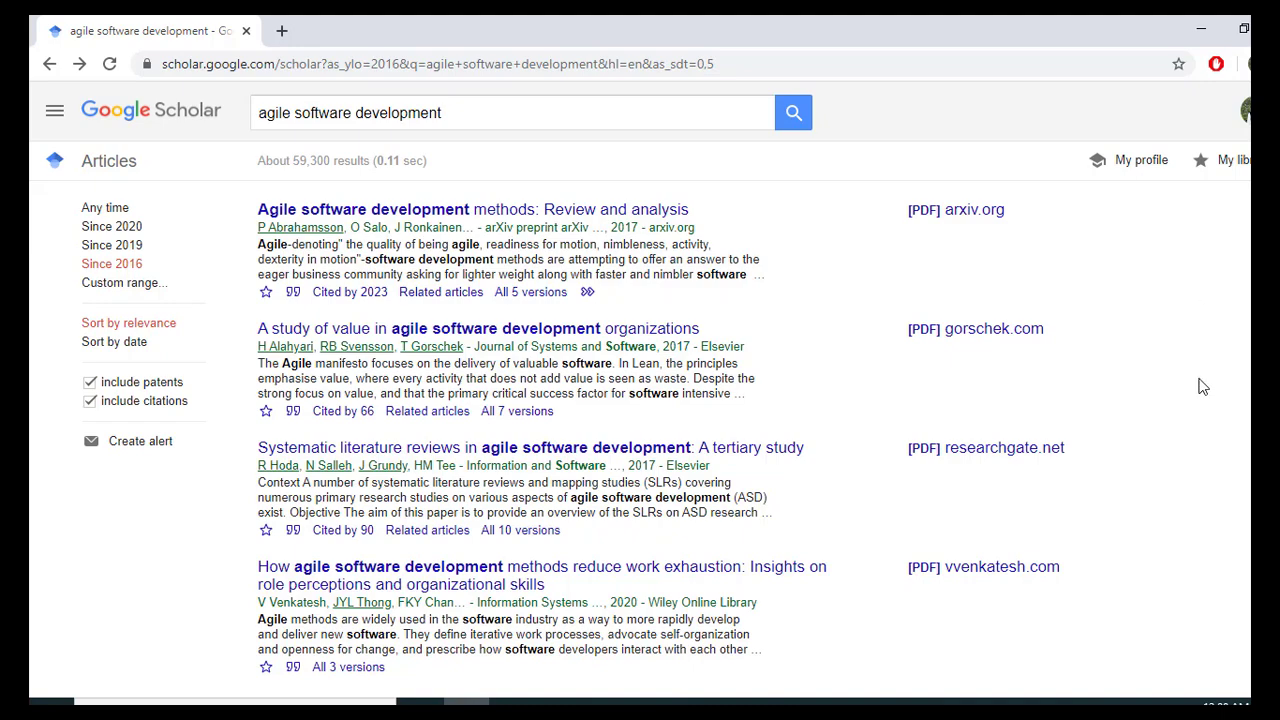
In Word, add a period after the inserted citation and delete the comma after "We embrace documentation"
{"action": "left_click", "coordinate": [834, 702]}
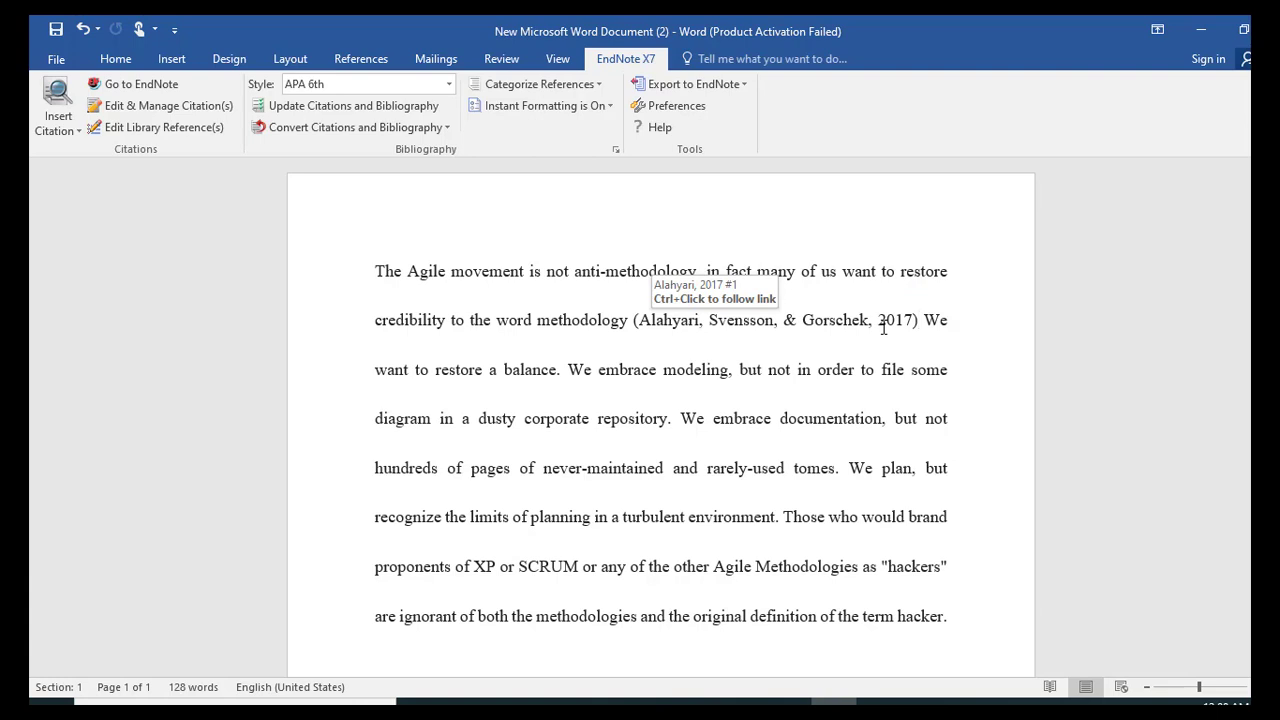
{"action": "type", "text": "."}
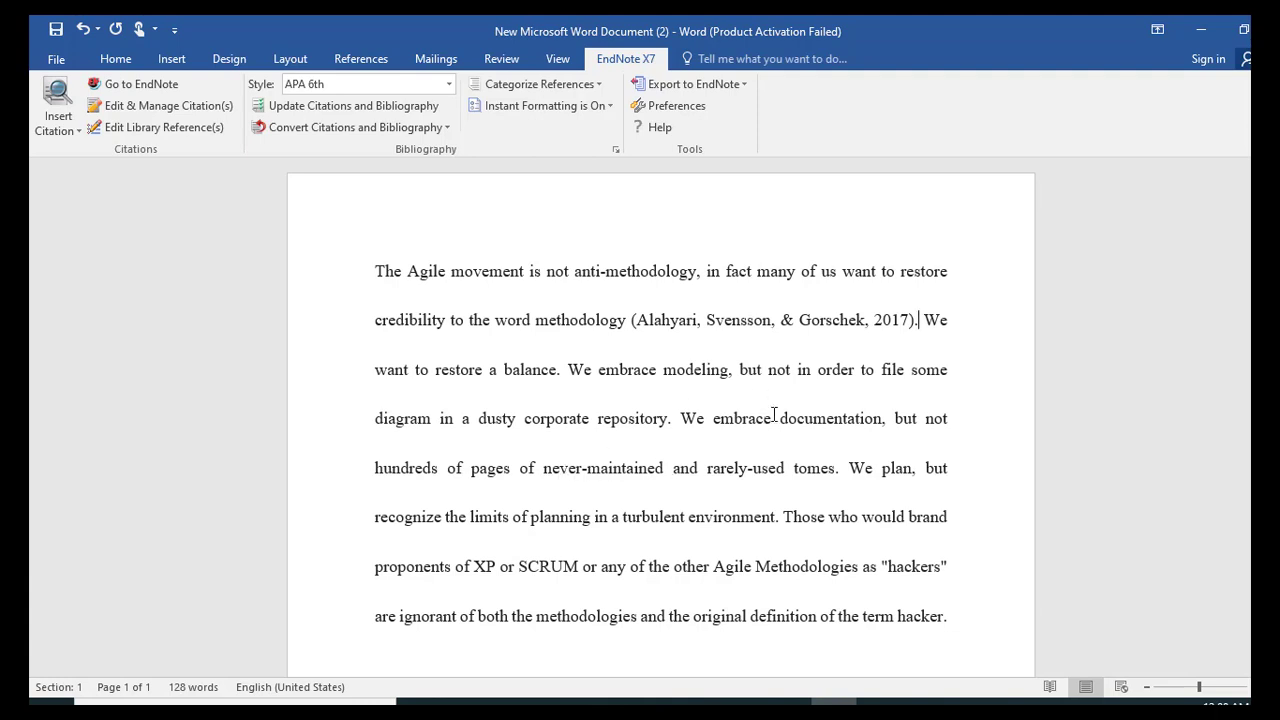
{"action": "left_click", "coordinate": [885, 418]}
{"action": "key", "text": "BackSpace"}
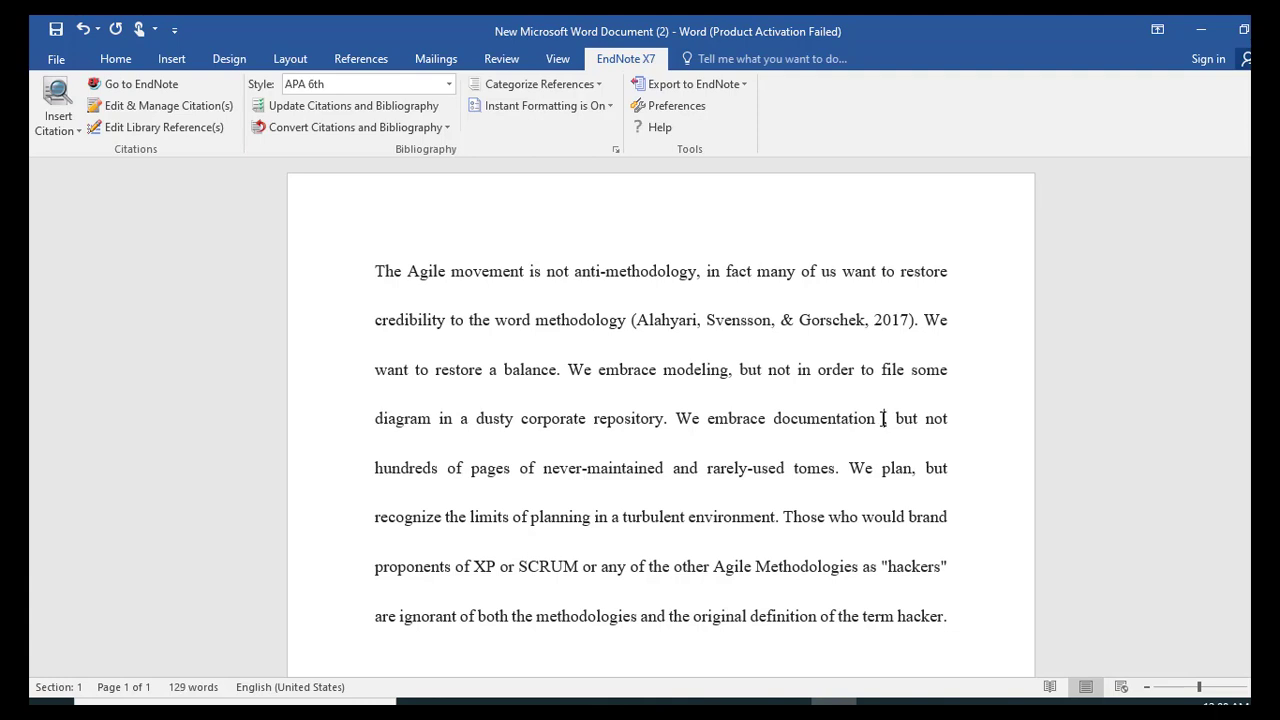
Import "Systematic literature reviews in agile software development: A tertiary study" from Google Scholar into EndNote and cite it after "We embrace documentation" in Word
{"action": "left_click_drag", "start_coordinate": [884, 418], "coordinate": [687, 417]}
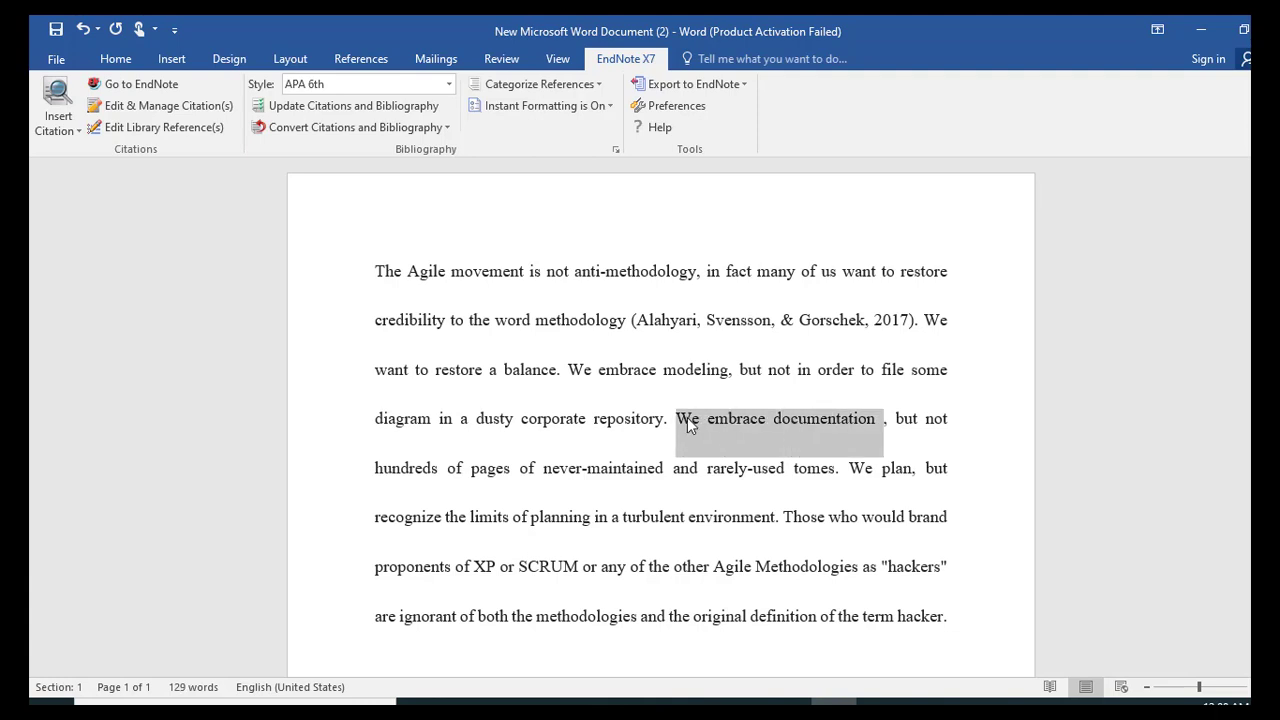
{"action": "left_click", "coordinate": [876, 417]}
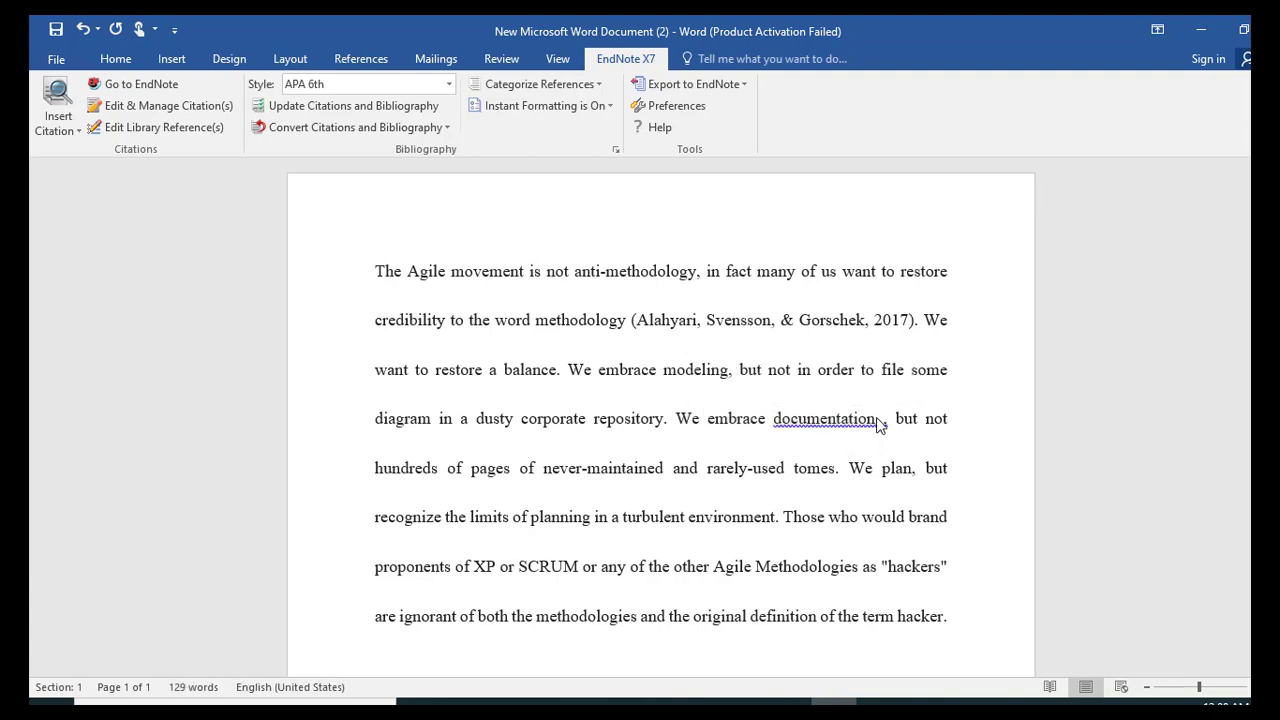
{"action": "left_click", "coordinate": [466, 702]}
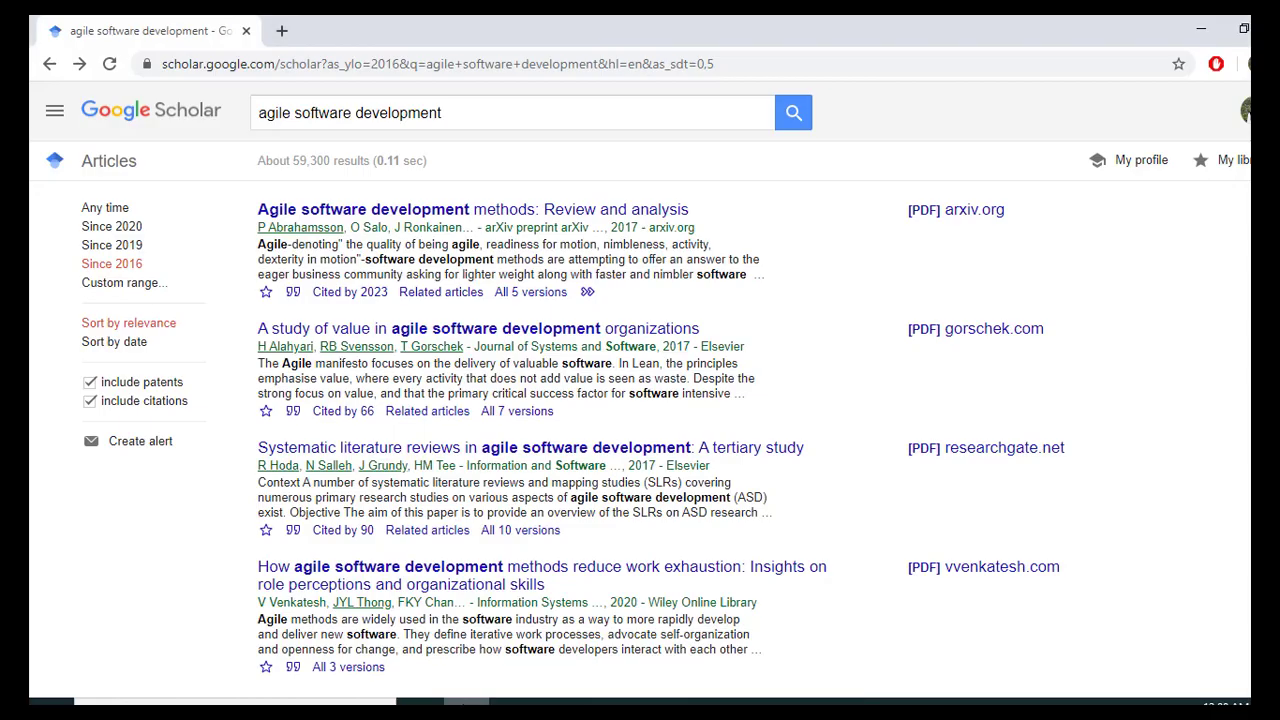
{"action": "left_click", "coordinate": [296, 531]}
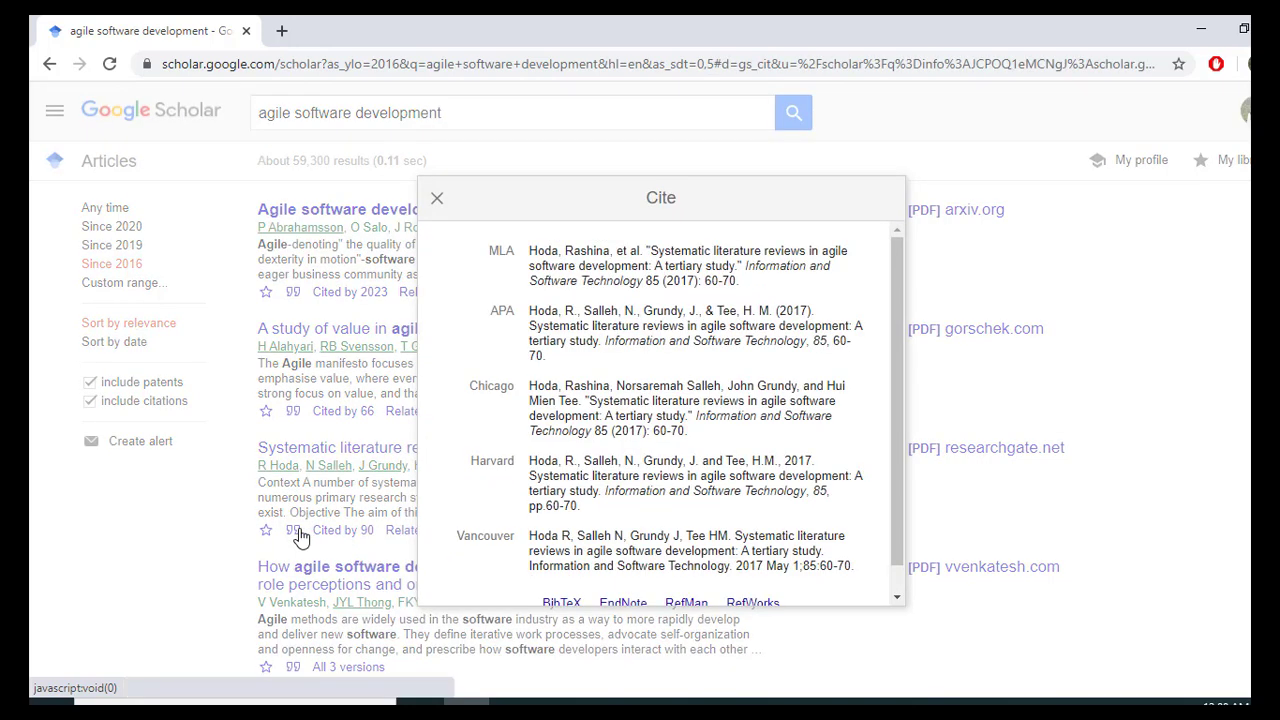
{"action": "left_click", "coordinate": [622, 603]}
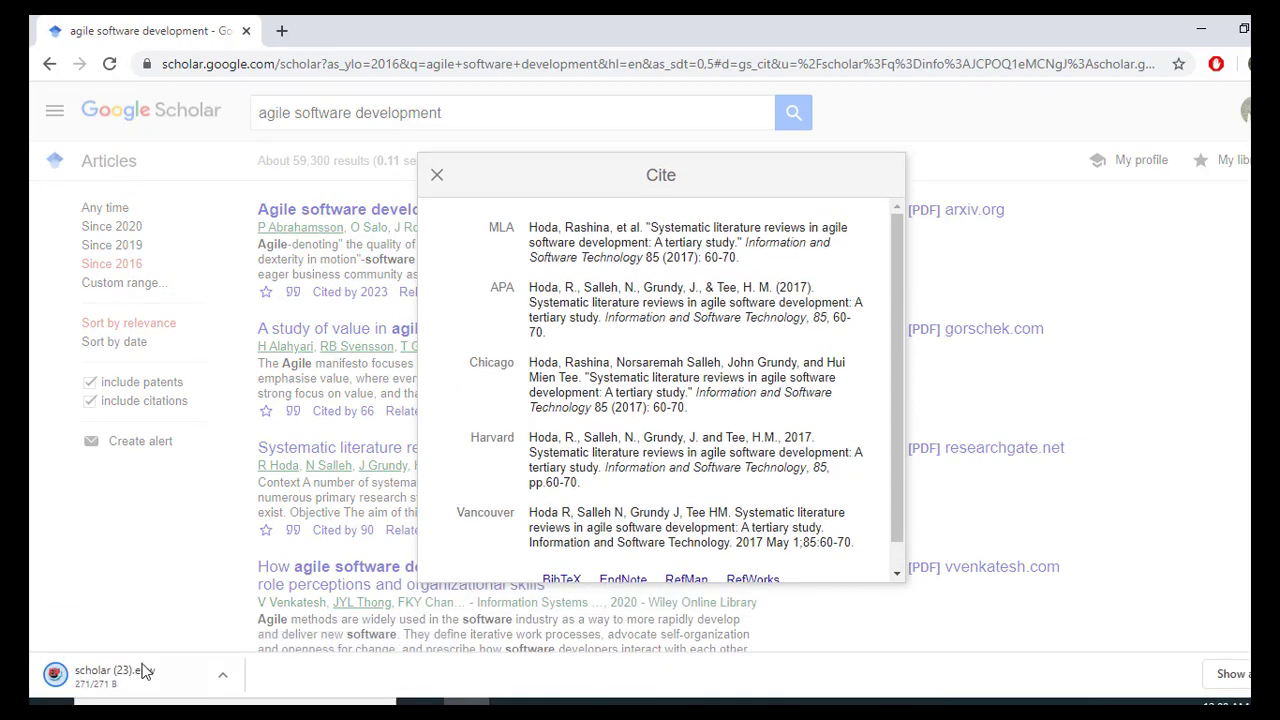
{"action": "left_click", "coordinate": [118, 677]}
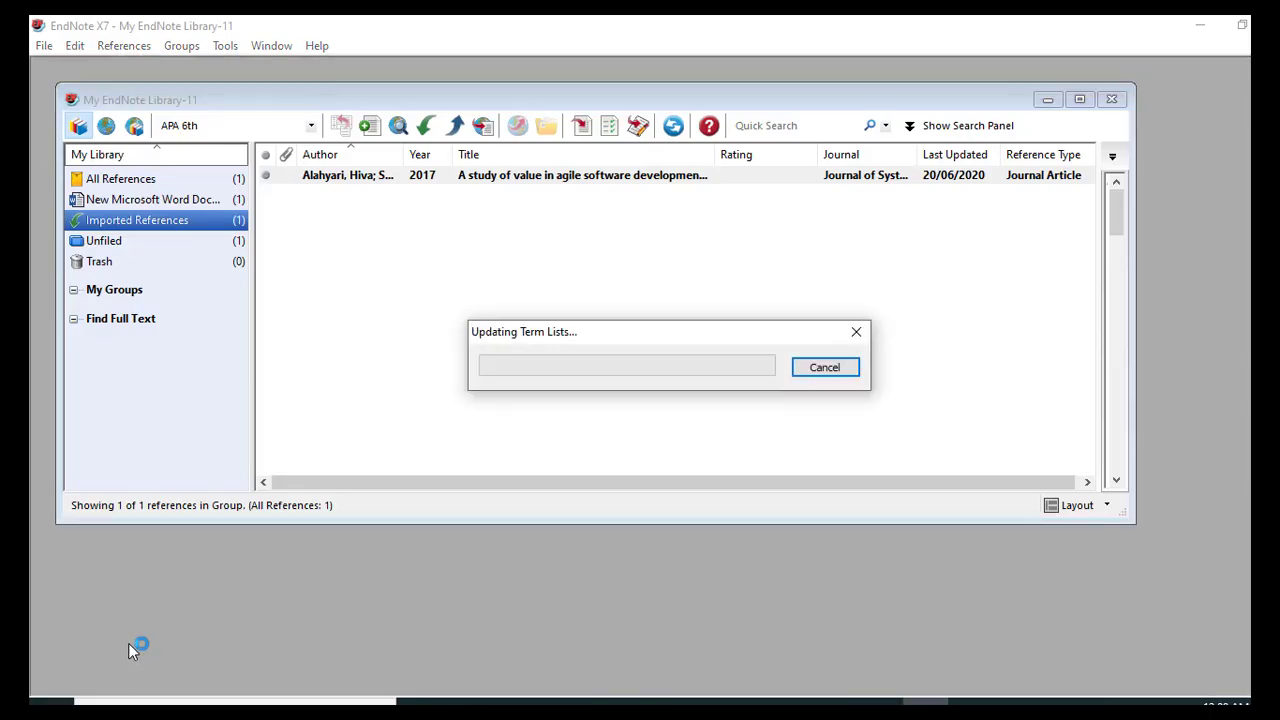
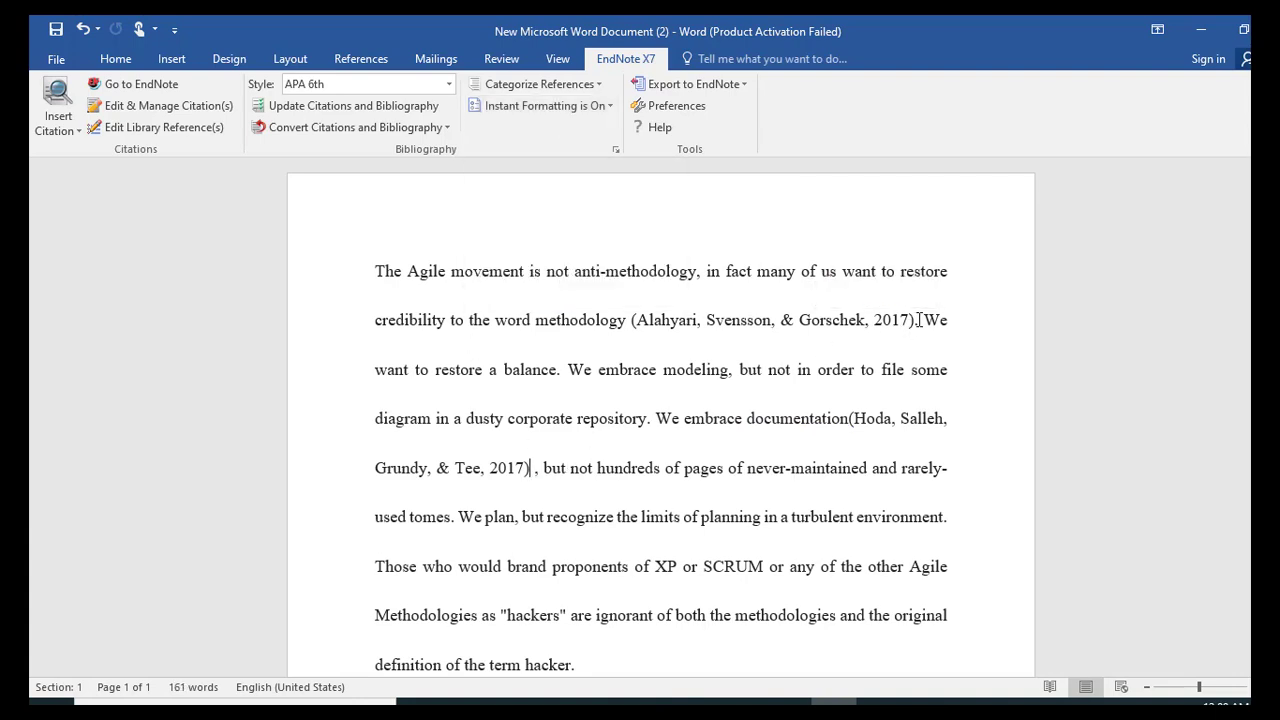
Compare the in-text citation after "the word methodology" with the one after "We embrace documentation"
{"action": "left_click", "coordinate": [720, 322]}
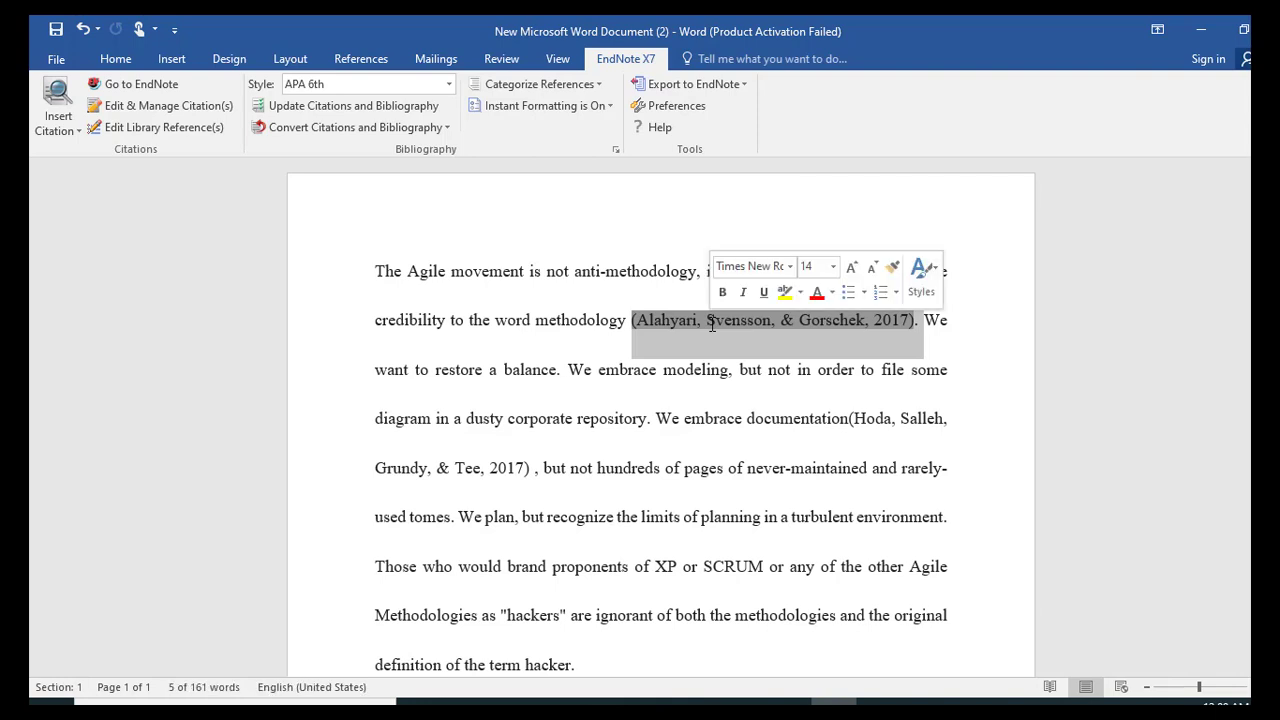
{"action": "left_click", "coordinate": [787, 340]}
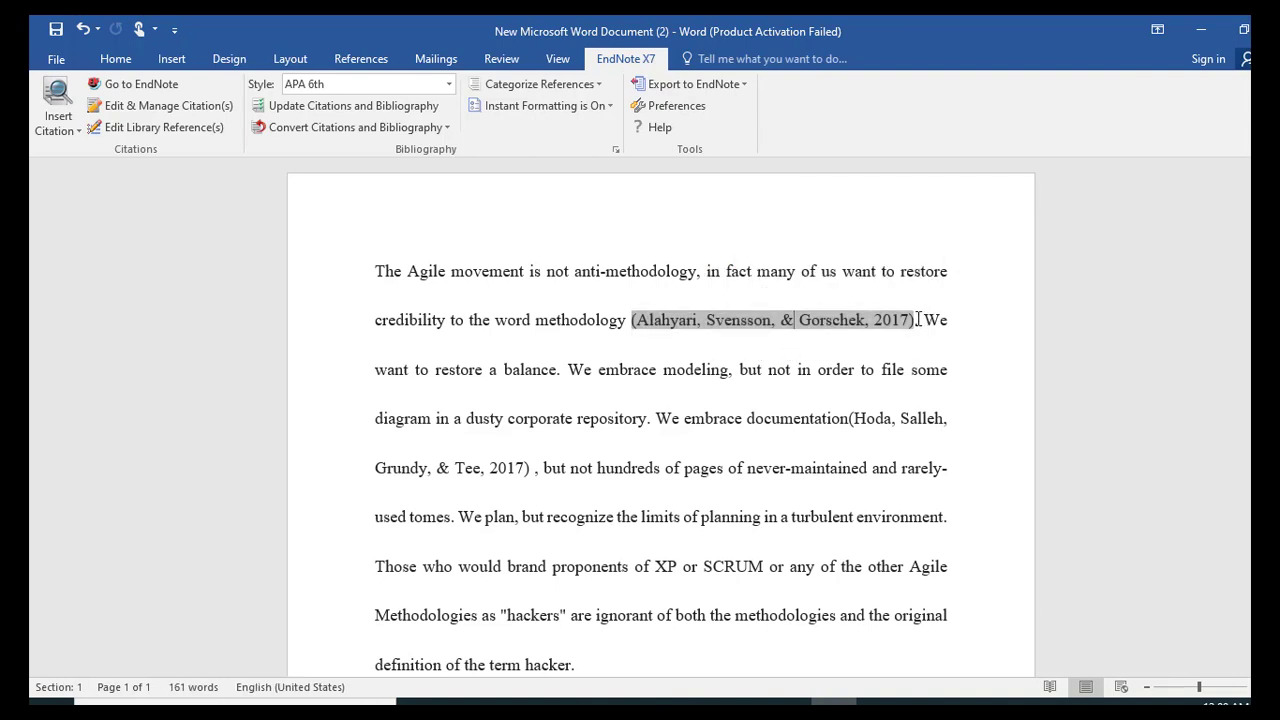
{"action": "left_click", "coordinate": [650, 330]}
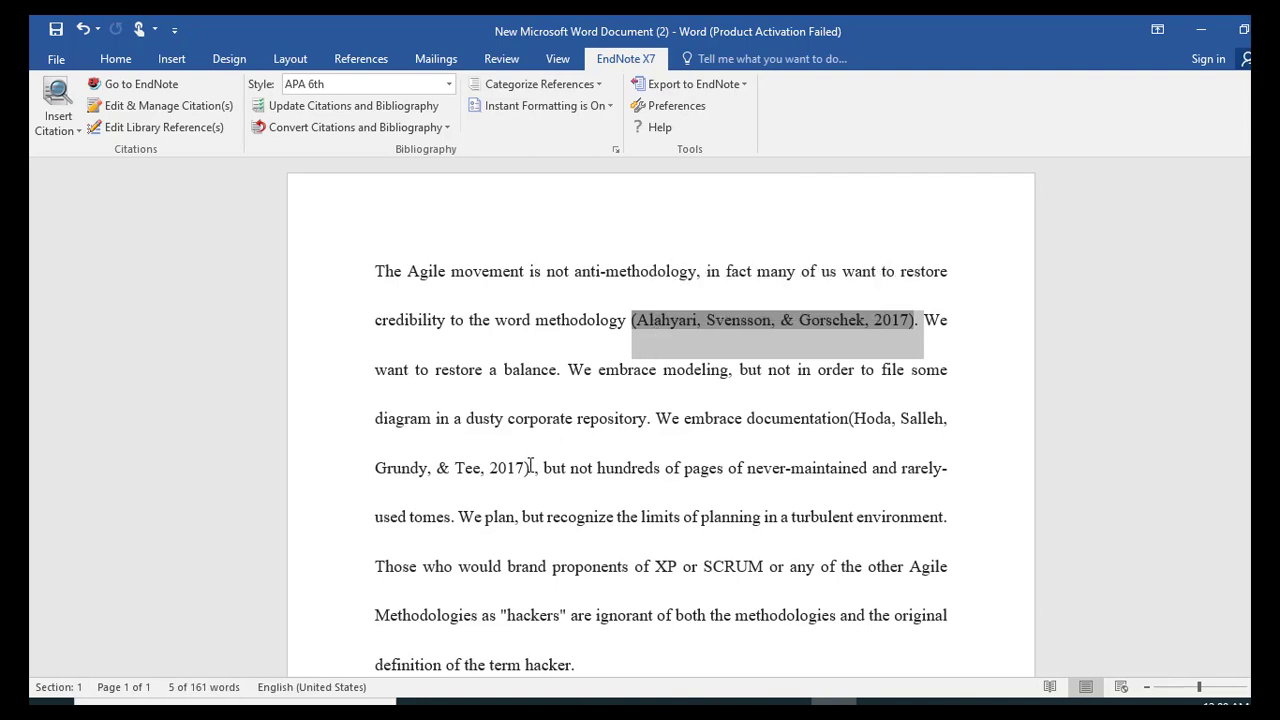
{"action": "left_click", "coordinate": [380, 495]}
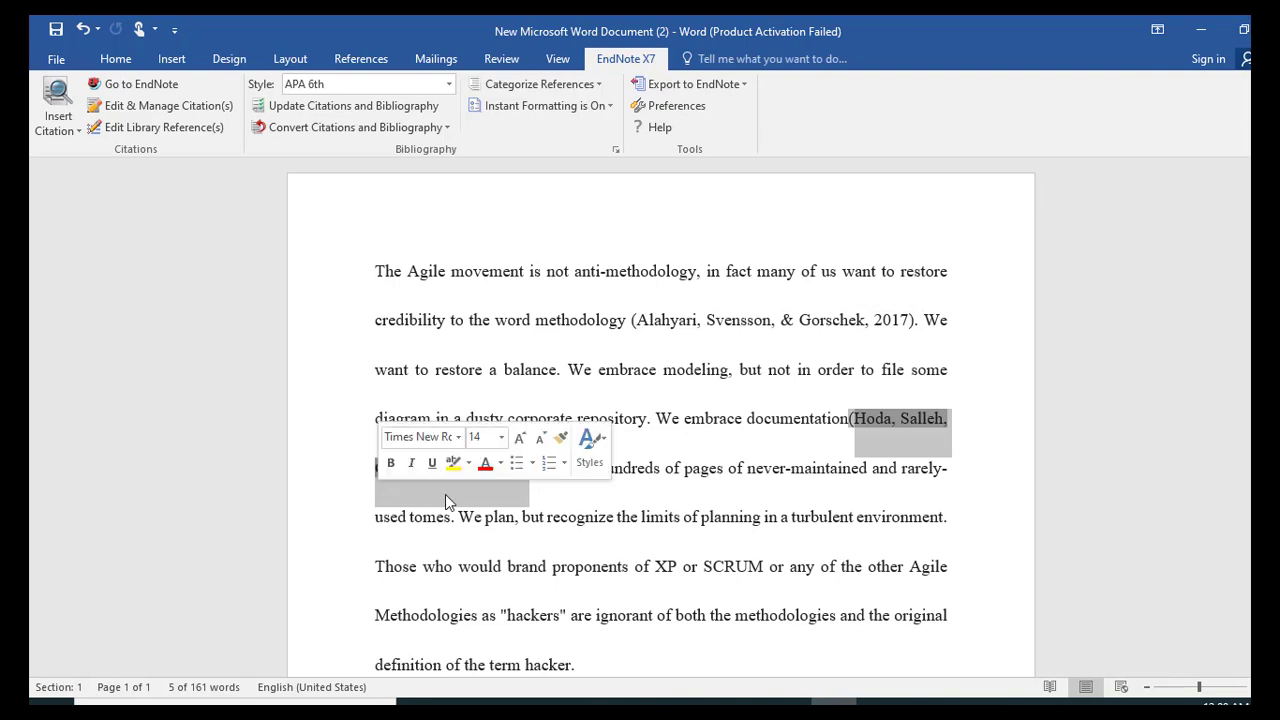
{"action": "left_click", "coordinate": [538, 489]}
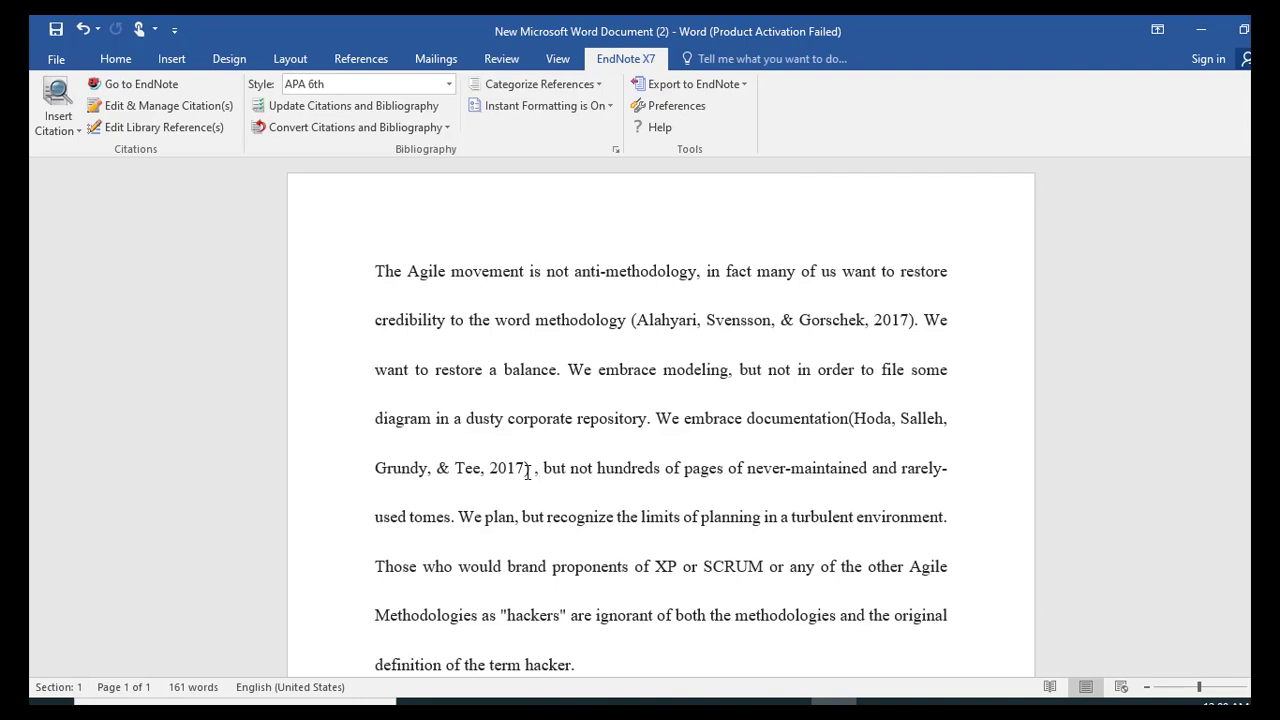
Set the formatting of the citation after "We embrace documentation" to Display as: Author (Year) in Edit & Manage Citations
{"action": "left_click_drag", "start_coordinate": [530, 468], "coordinate": [848, 418]}
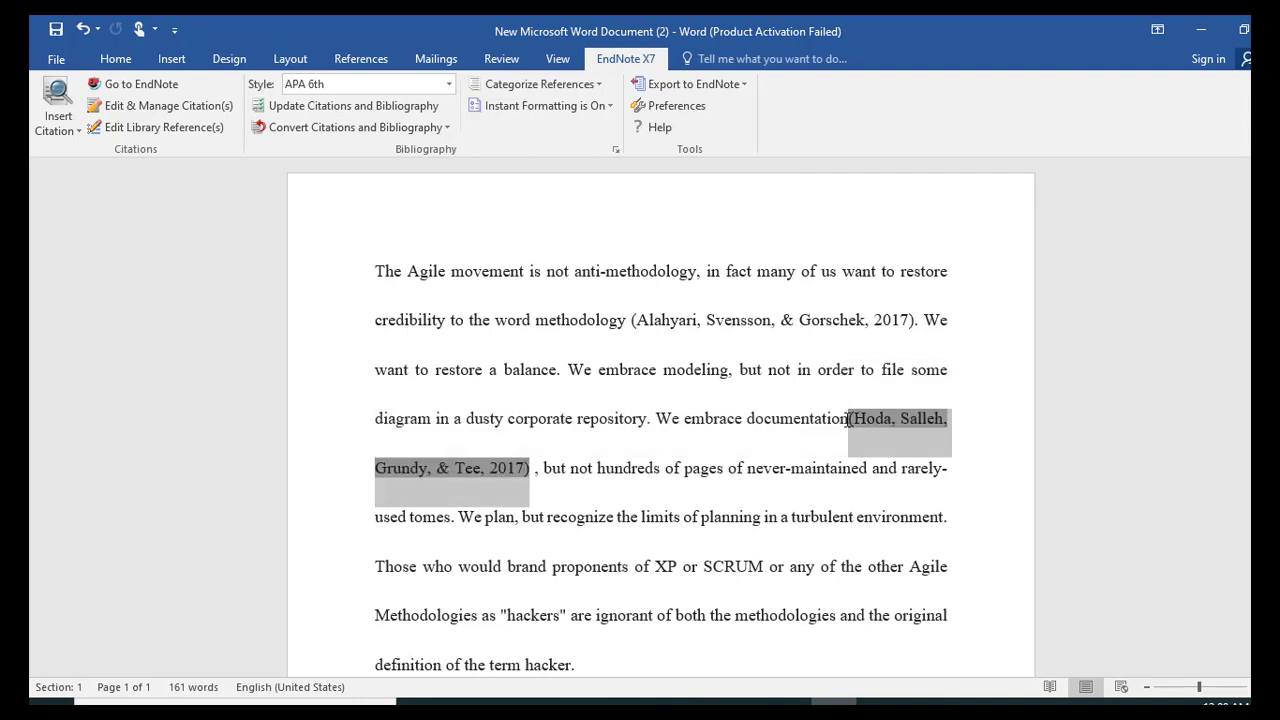
{"action": "left_click", "coordinate": [212, 107]}
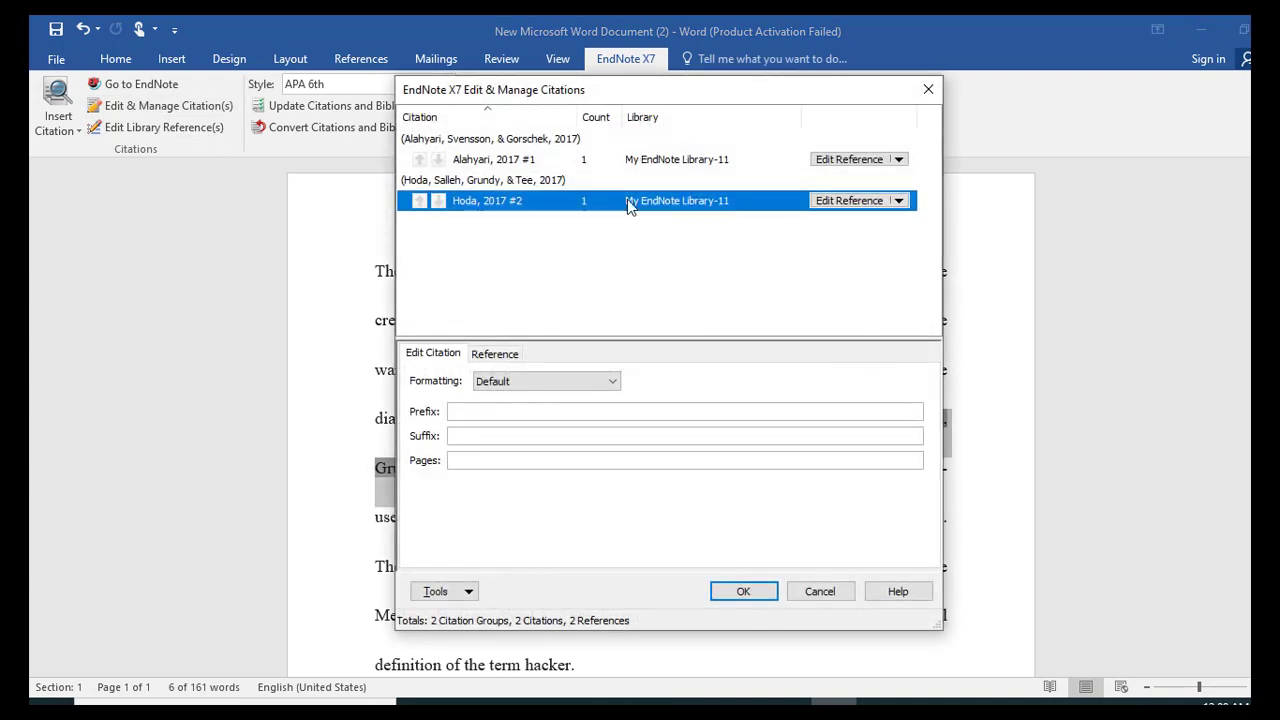
{"action": "left_click", "coordinate": [553, 388]}
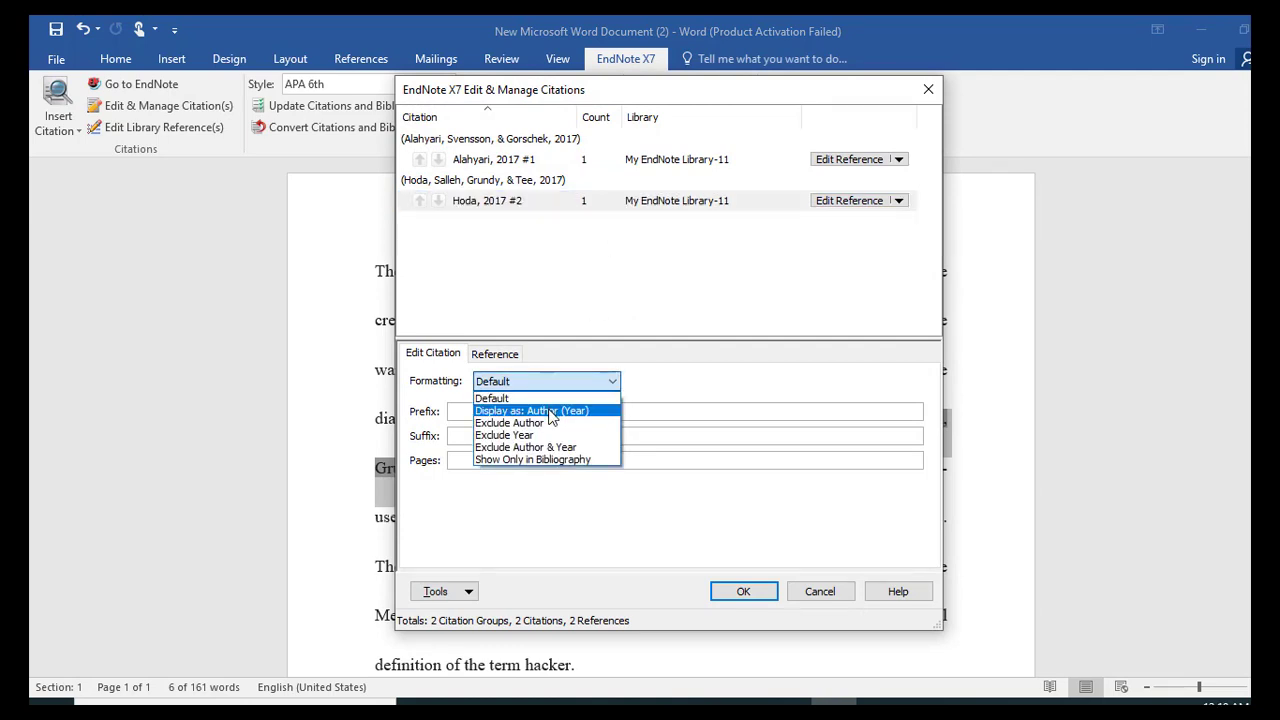
{"action": "left_click", "coordinate": [550, 411]}
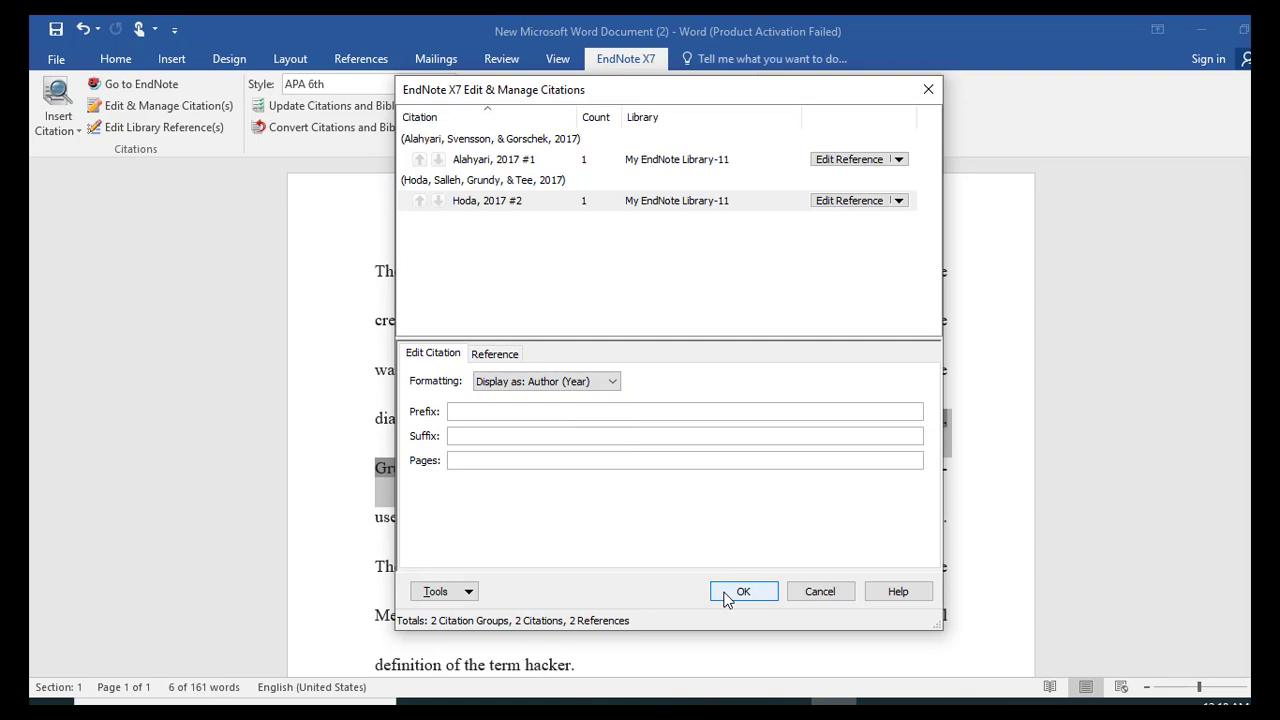
{"action": "left_click", "coordinate": [743, 591]}
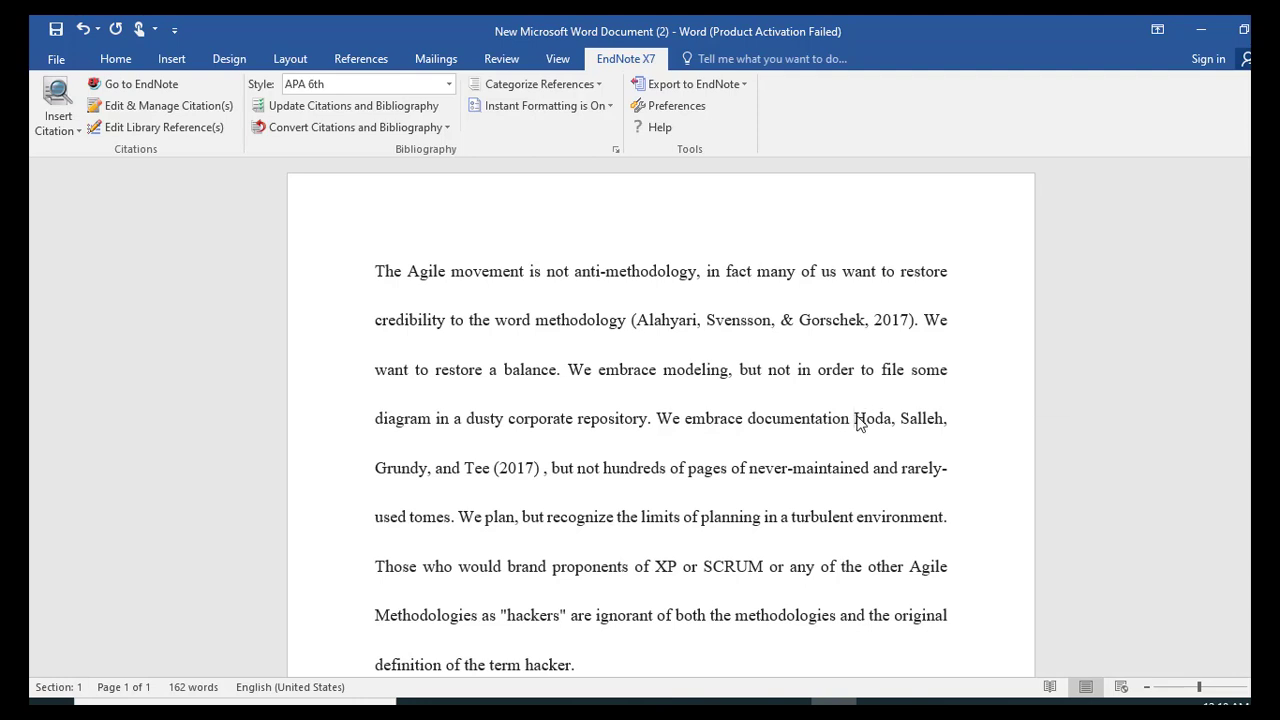
Review the reformatted citation in the paragraph and the bibliography entries below the text
{"action": "left_click_drag", "start_coordinate": [858, 424], "coordinate": [597, 481]}
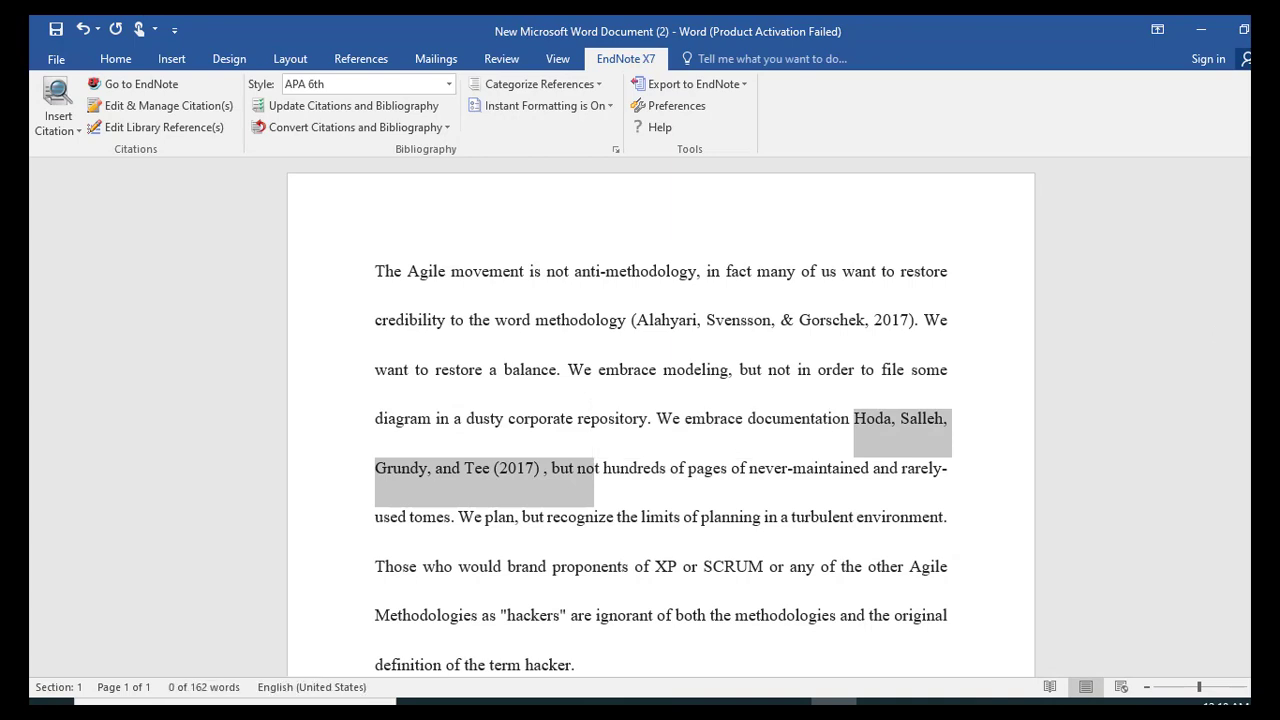
{"action": "scroll", "coordinate": [597, 481], "scroll_direction": "down", "scroll_amount": 3}
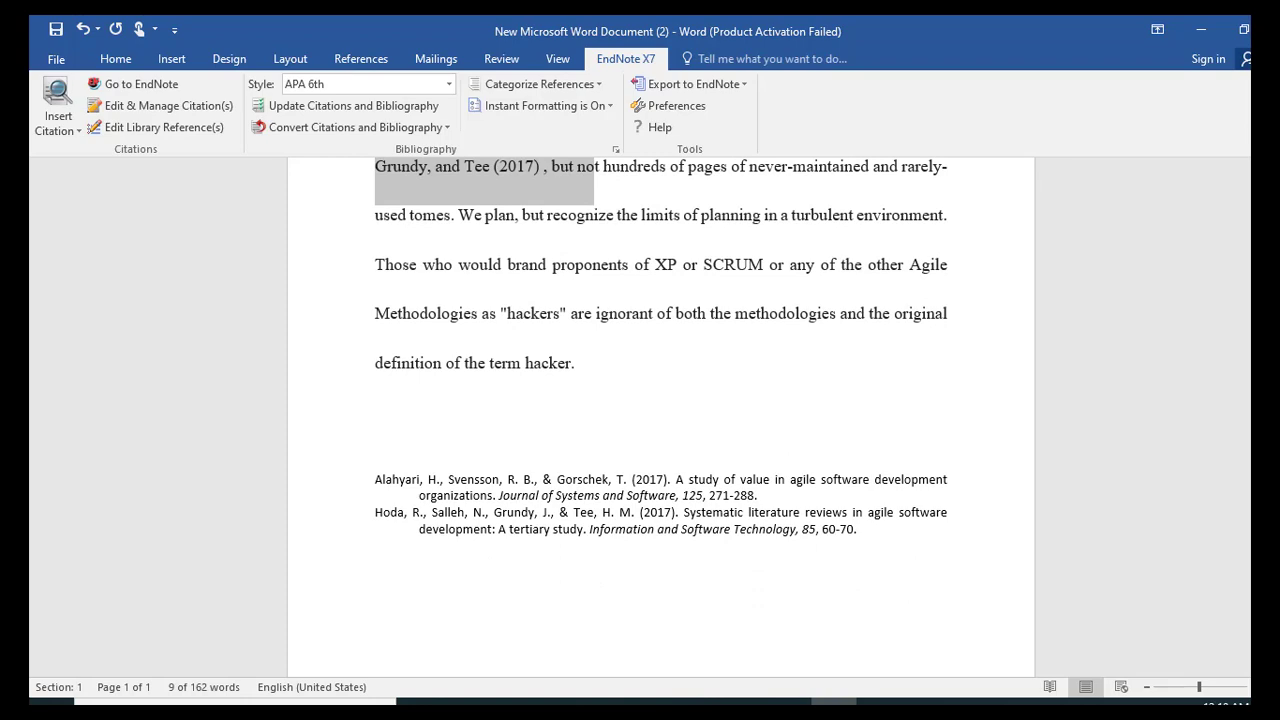
{"action": "scroll", "coordinate": [661, 414], "scroll_direction": "up", "scroll_amount": 3}
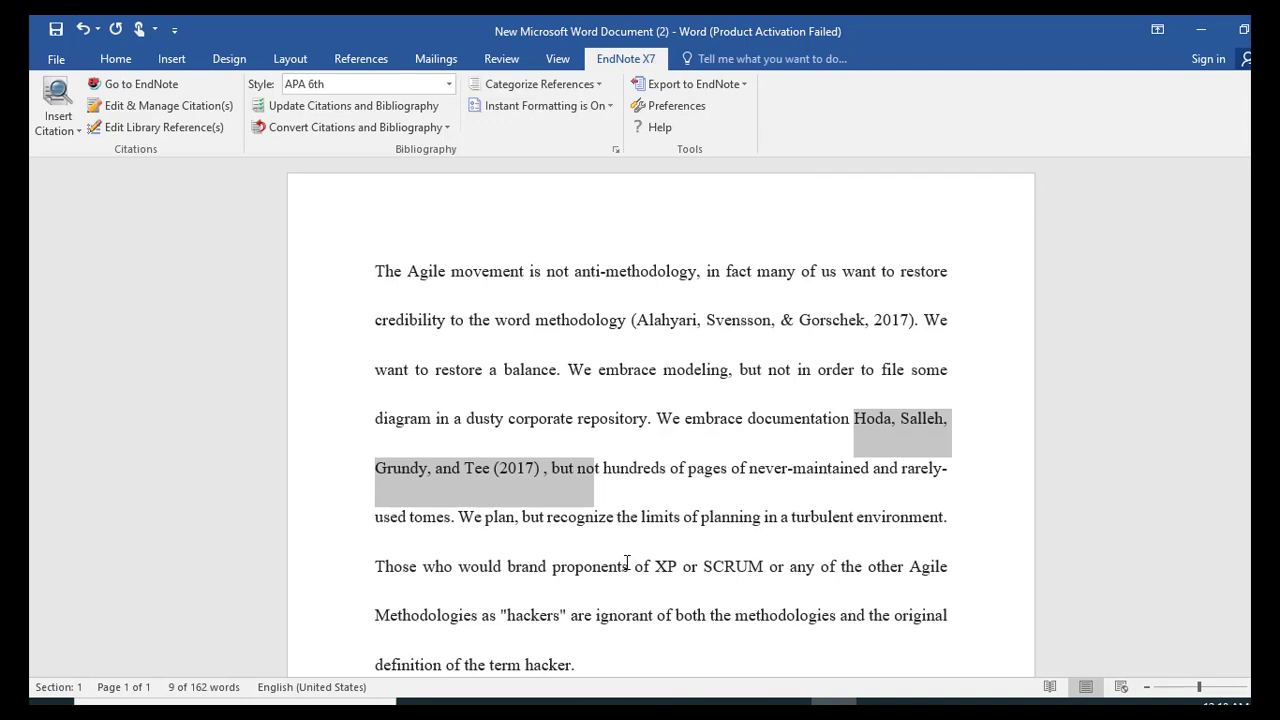
{"action": "left_click", "coordinate": [378, 277]}
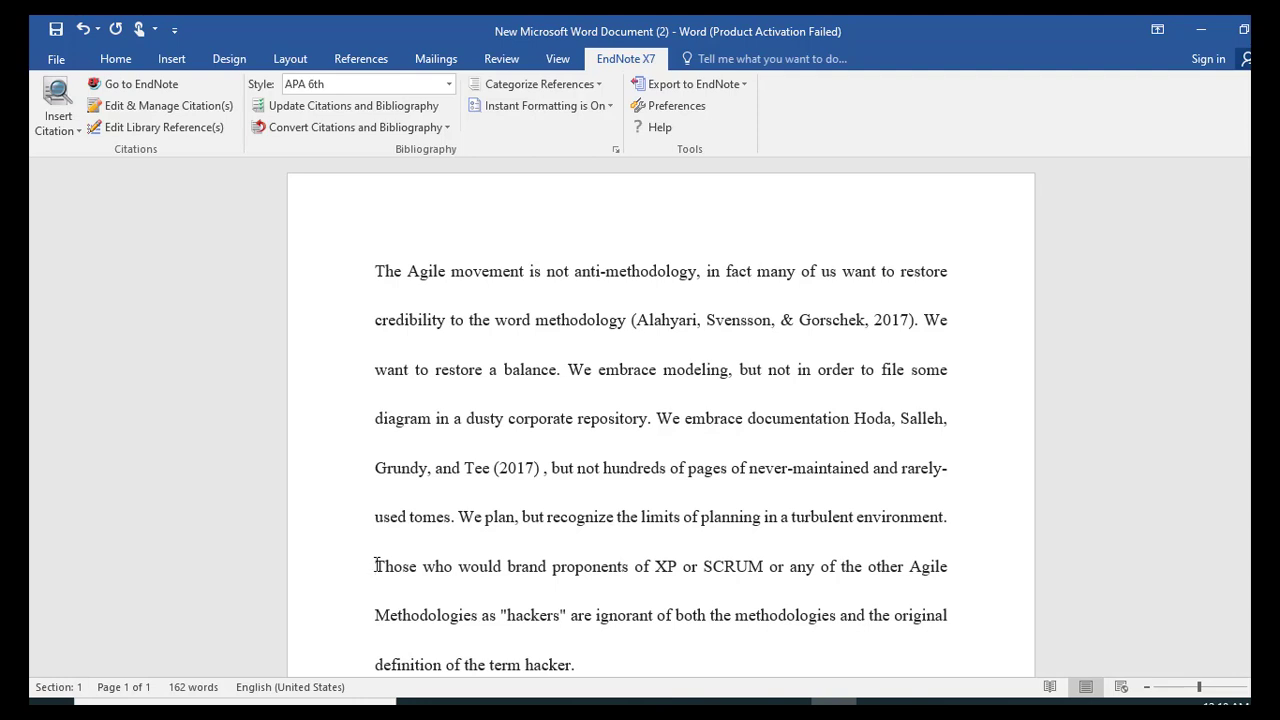
From Google Scholar in Chrome, import the reference "Emerging themes in agile software development: Introduction to the special section on continuous value delivery" into EndNote
{"action": "left_click_drag", "start_coordinate": [377, 566], "coordinate": [588, 660]}
{"action": "left_click", "coordinate": [379, 572]}
{"action": "left_click", "coordinate": [467, 705]}
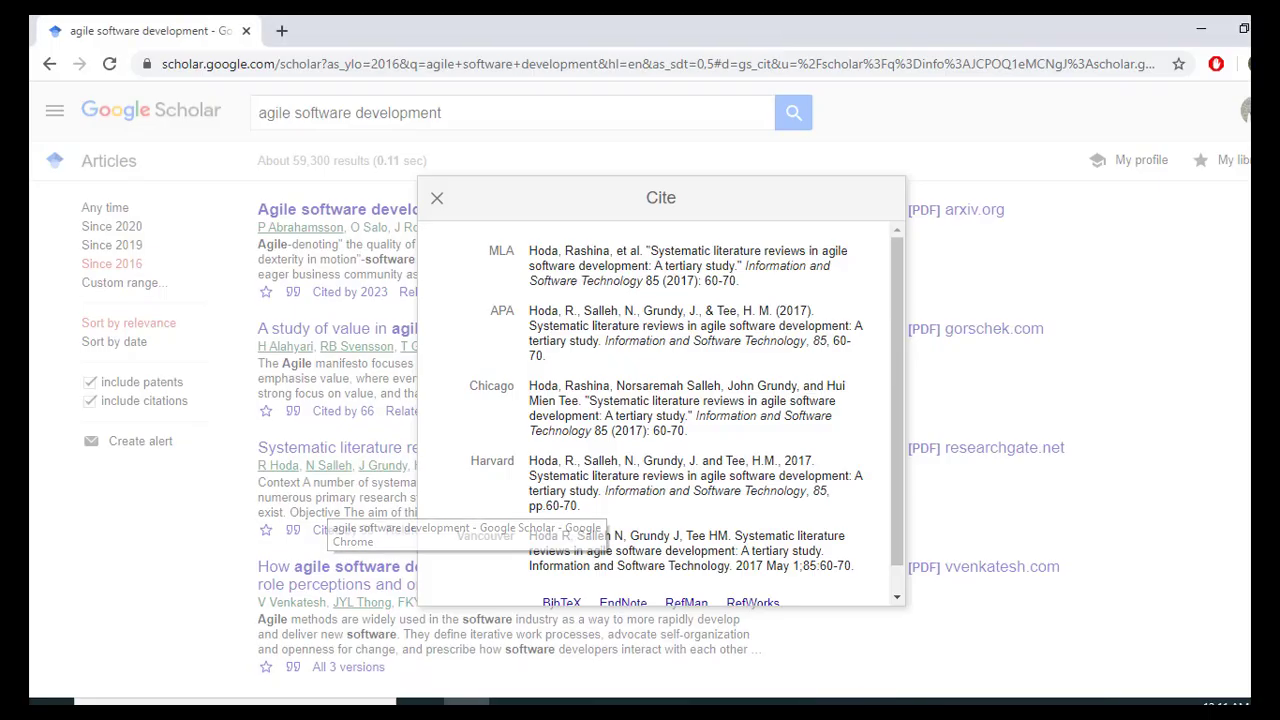
{"action": "left_click", "coordinate": [434, 200]}
{"action": "scroll", "coordinate": [316, 326], "scroll_direction": "down", "scroll_amount": 5}
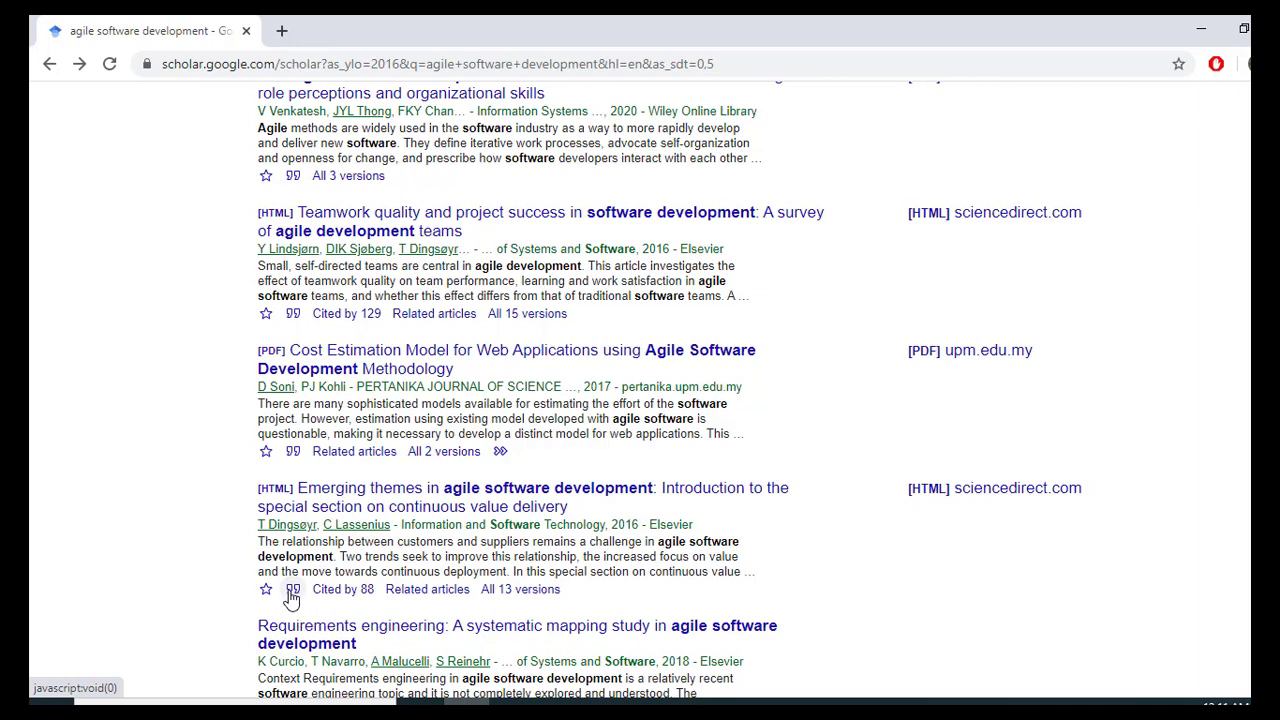
{"action": "left_click", "coordinate": [292, 592]}
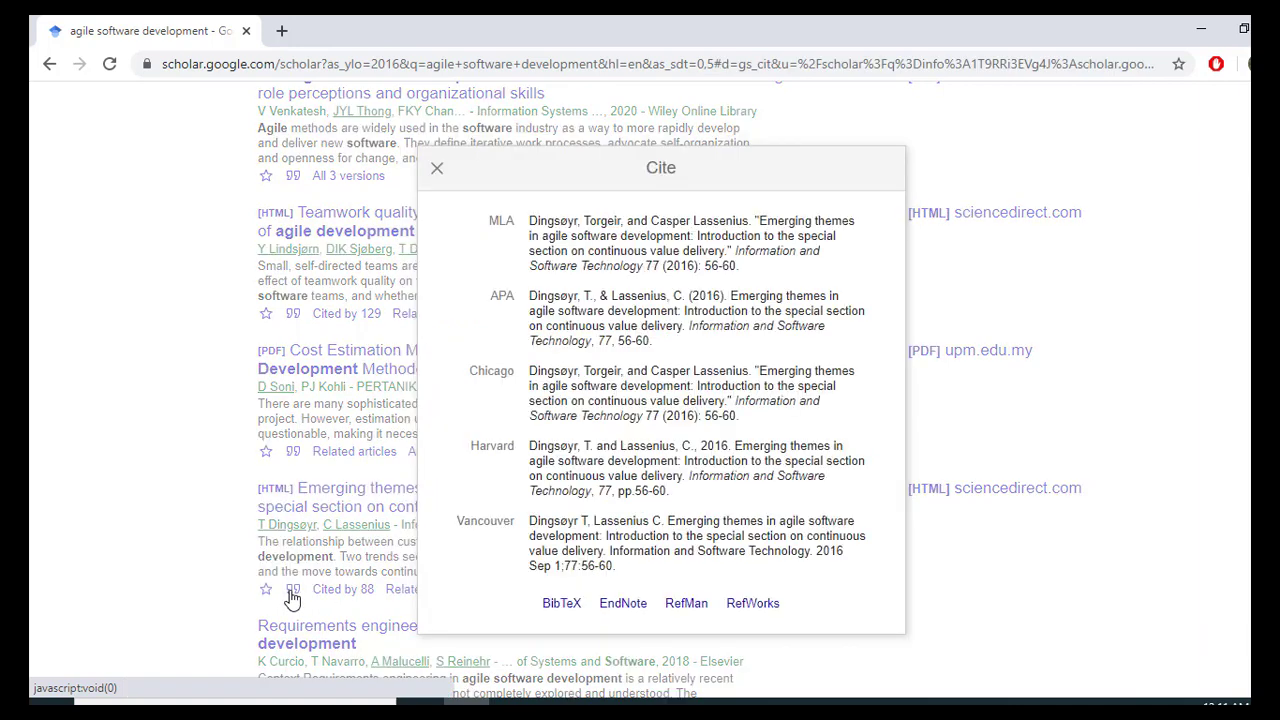
{"action": "left_click", "coordinate": [623, 605]}
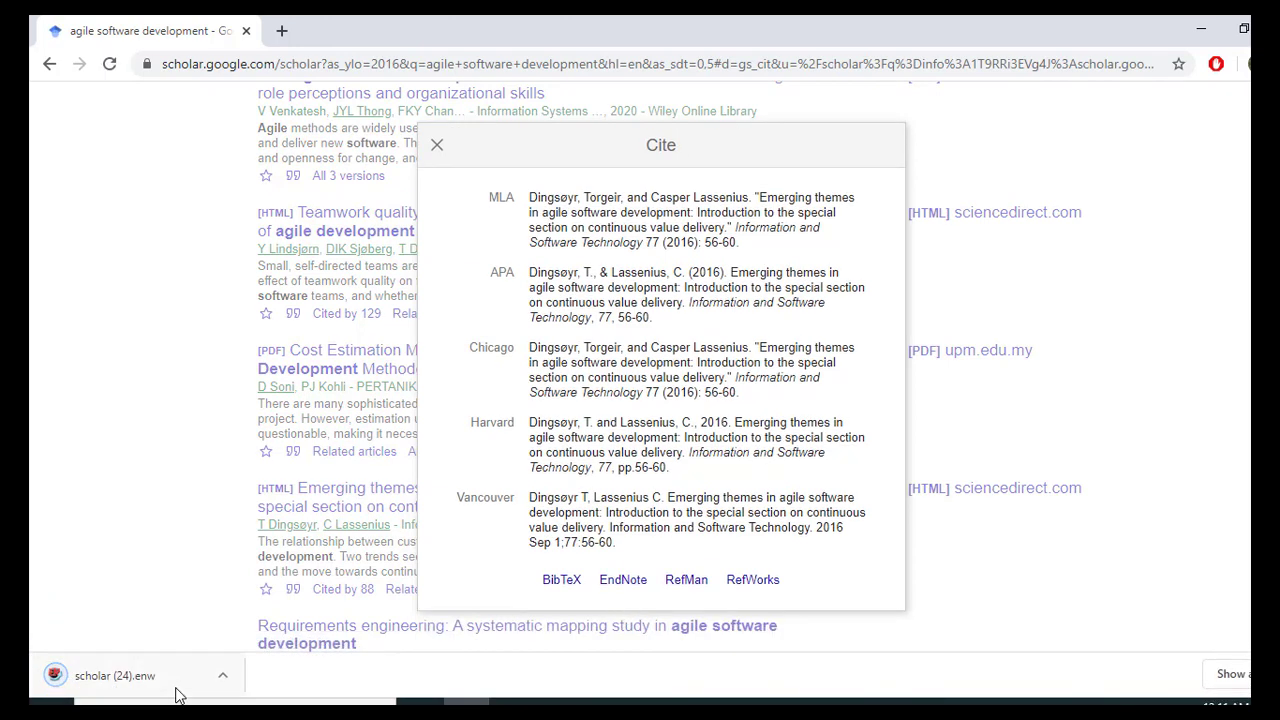
{"action": "left_click", "coordinate": [141, 681]}
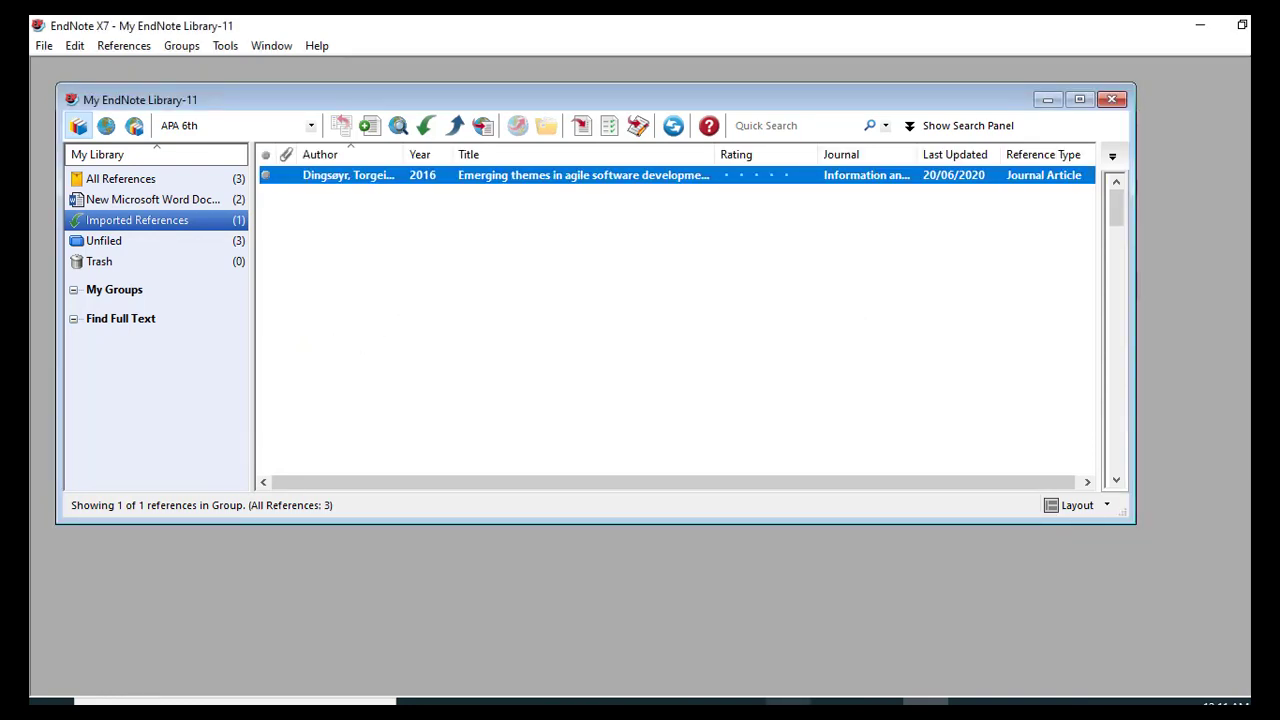
Insert the newly imported EndNote reference as a citation in Word, directly before "Those who would brand proponents"
{"action": "left_click", "coordinate": [834, 704]}
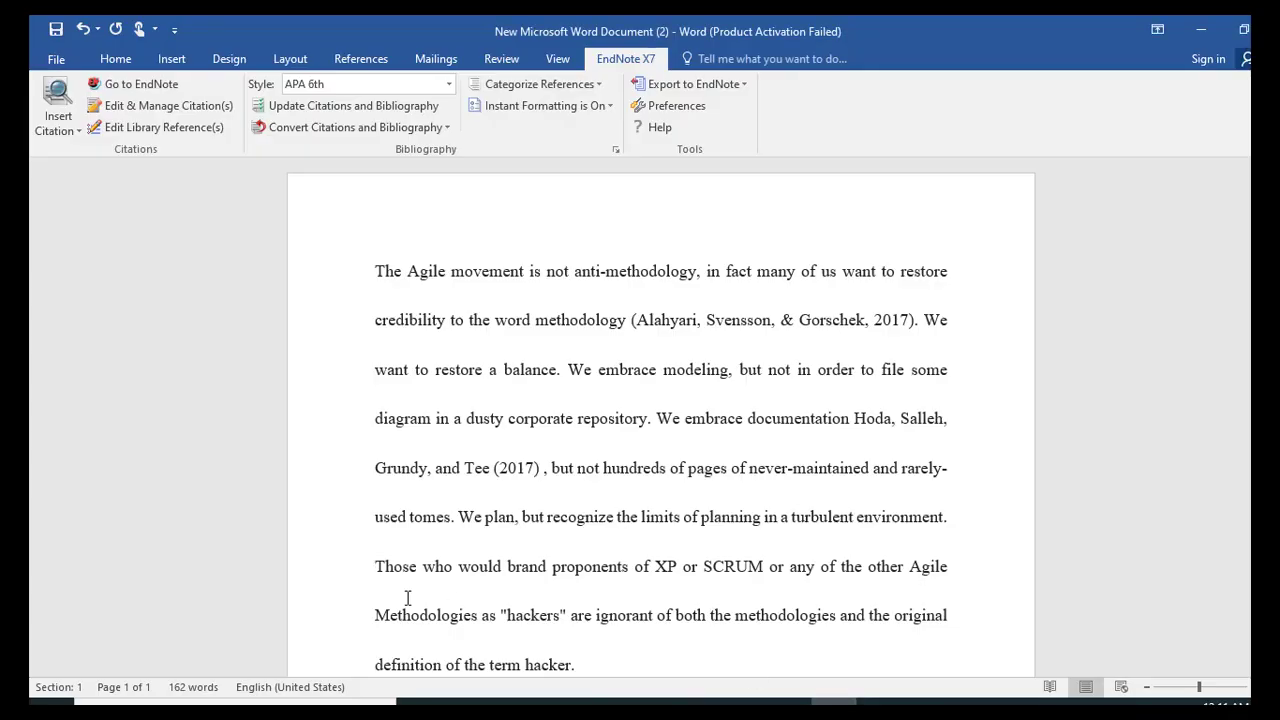
{"action": "left_click", "coordinate": [379, 569]}
{"action": "double_click", "coordinate": [379, 569]}
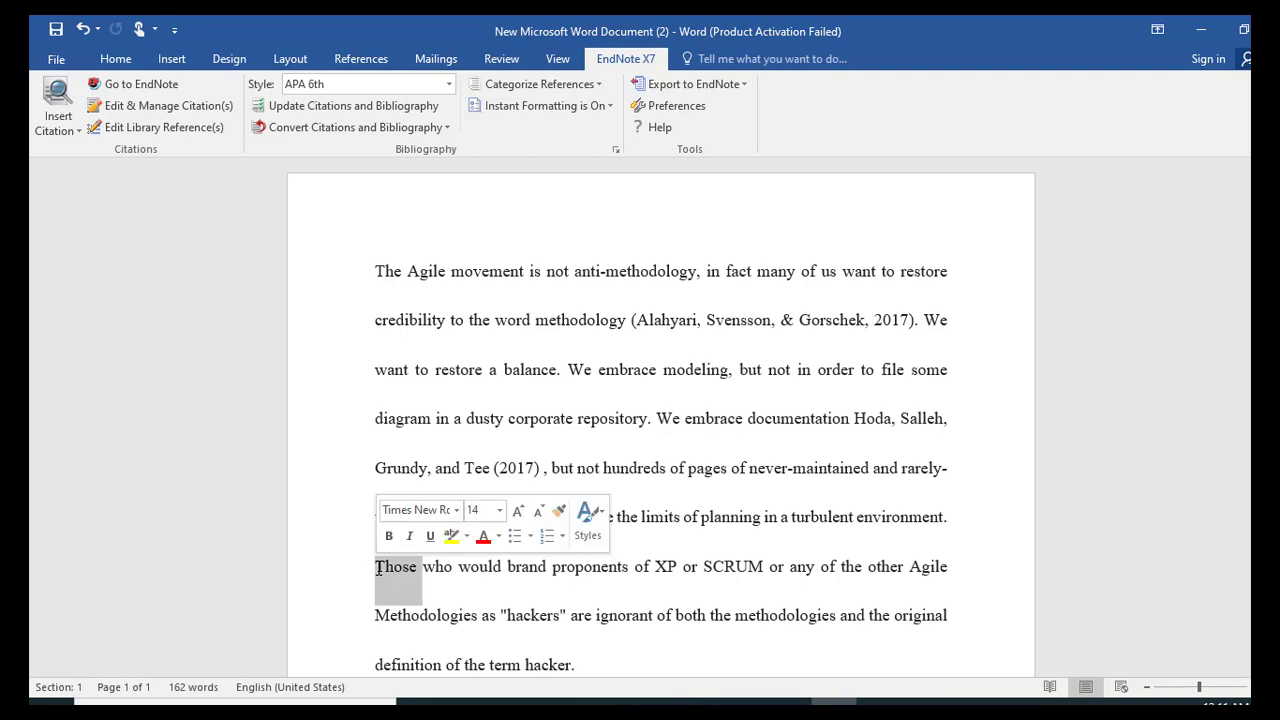
{"action": "left_click", "coordinate": [379, 570]}
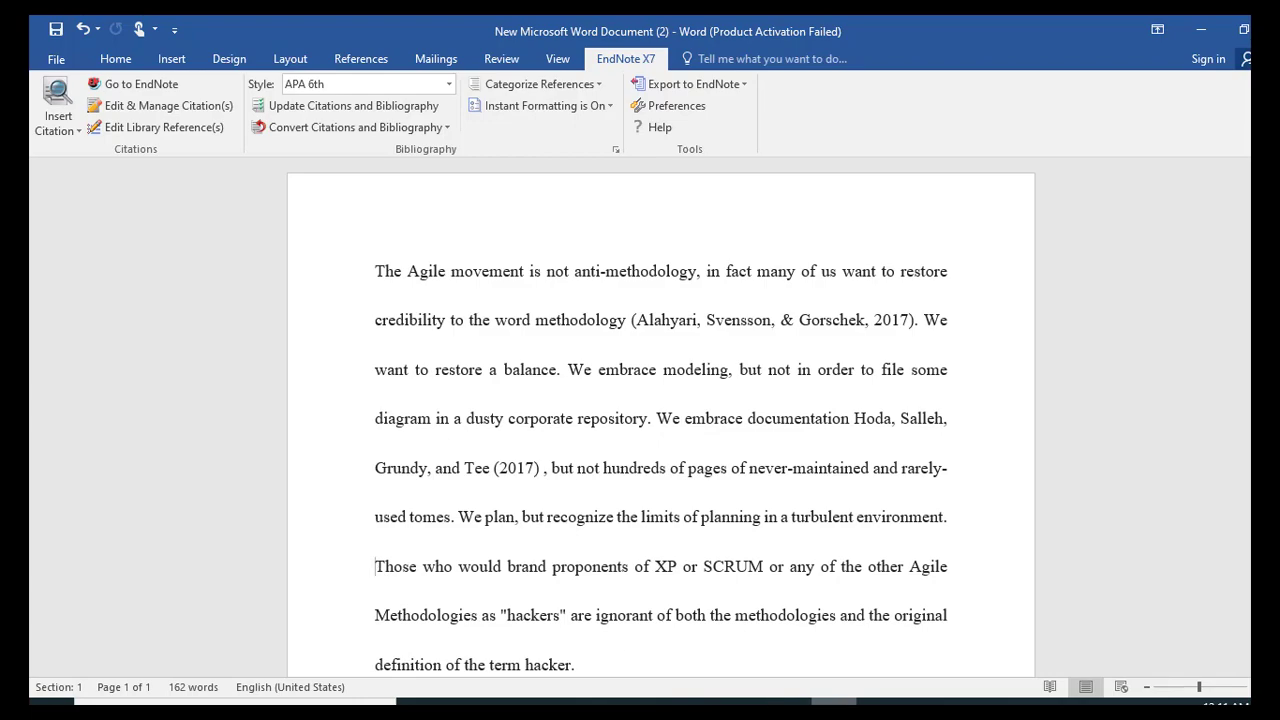
{"action": "left_click", "coordinate": [925, 702]}
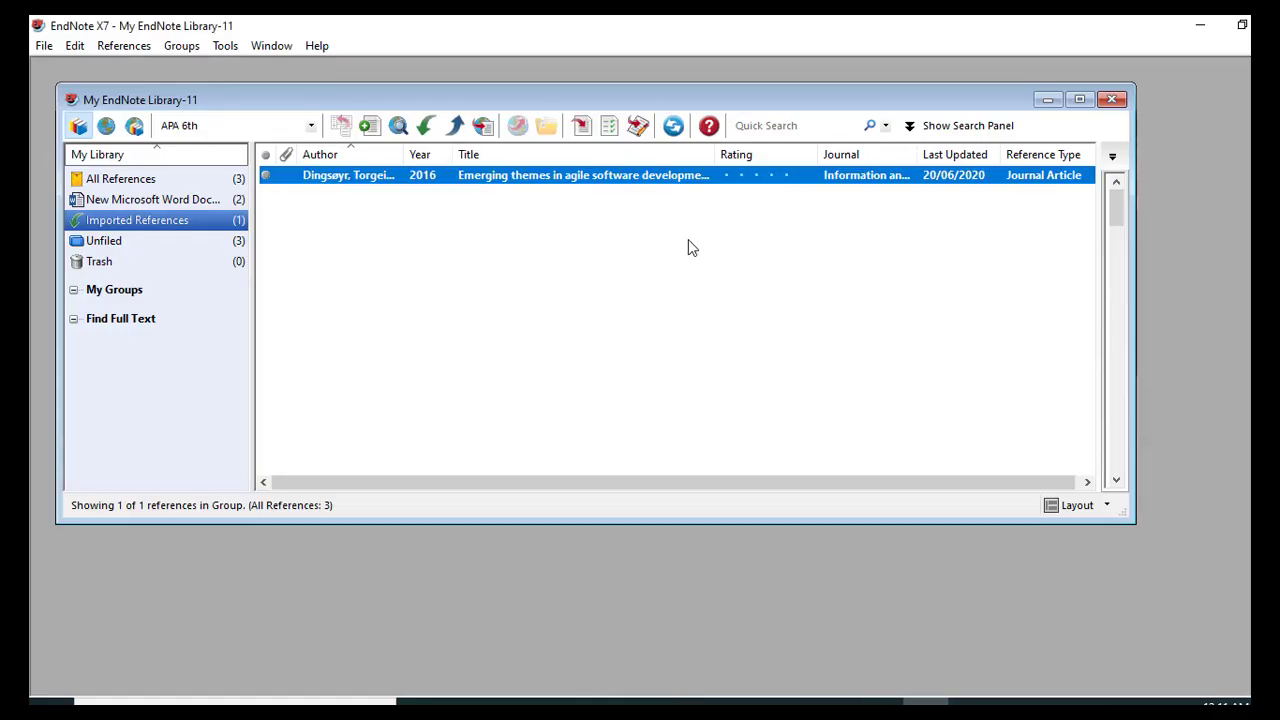
{"action": "left_click", "coordinate": [581, 126]}
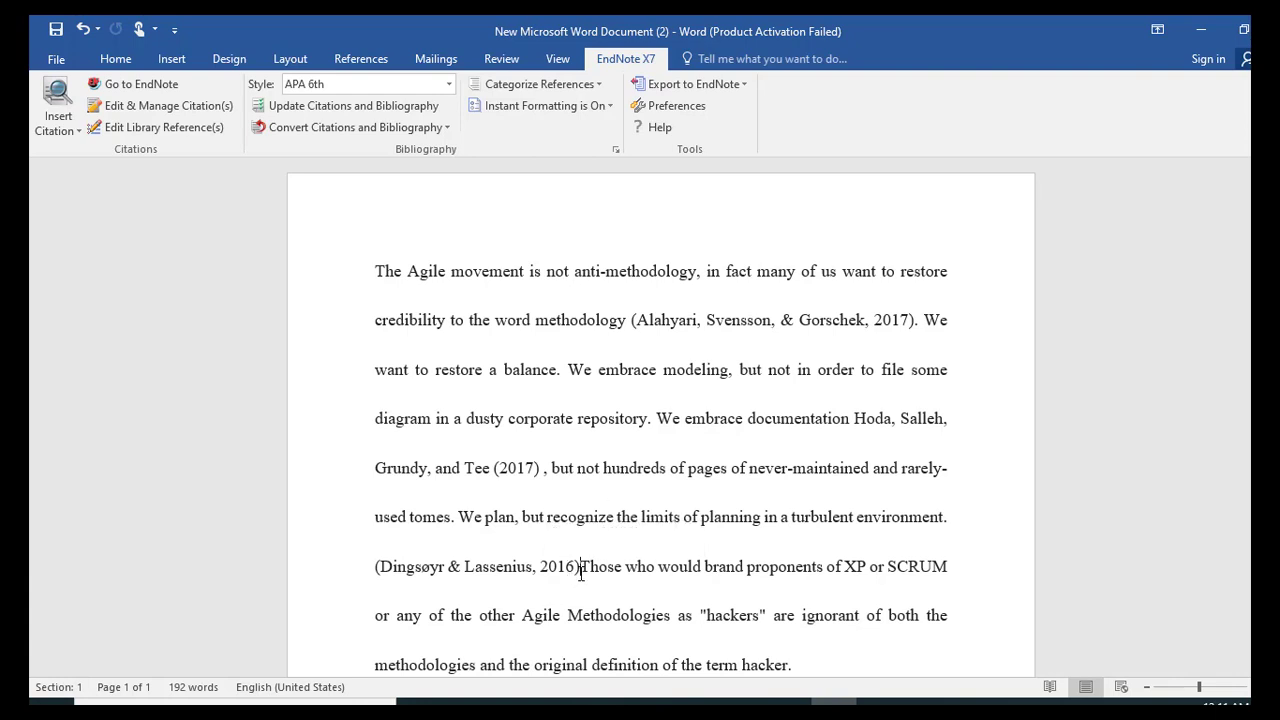
Set the formatting of the citation before "Those who would brand proponents" to Display as: Author (Year)
{"action": "left_click_drag", "start_coordinate": [580, 567], "coordinate": [376, 567]}
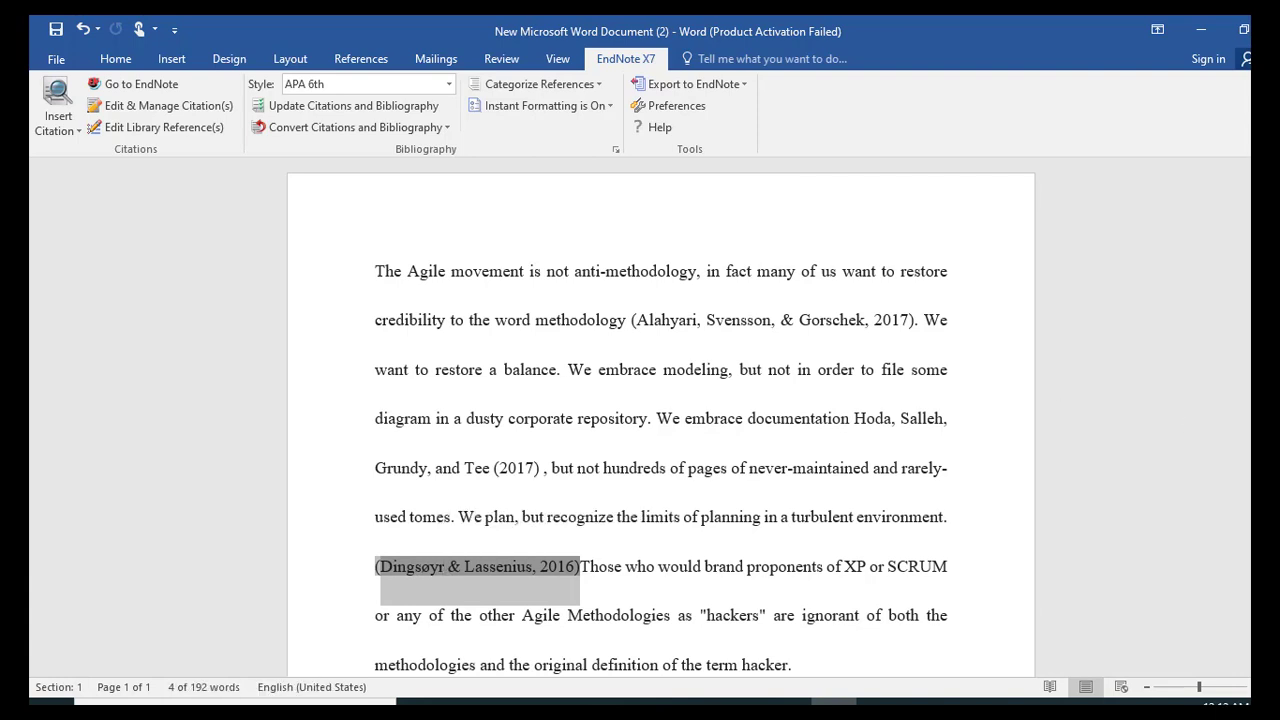
{"action": "left_click", "coordinate": [155, 106]}
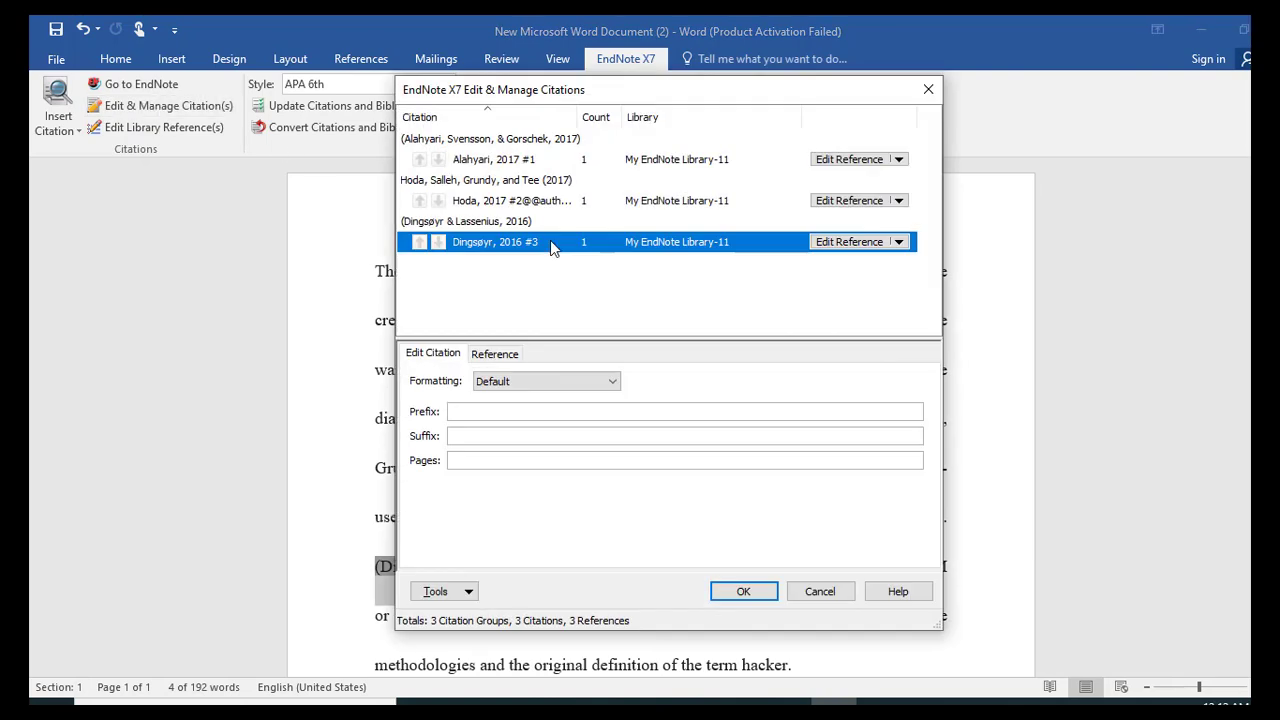
{"action": "left_click", "coordinate": [538, 385]}
{"action": "left_click", "coordinate": [528, 410]}
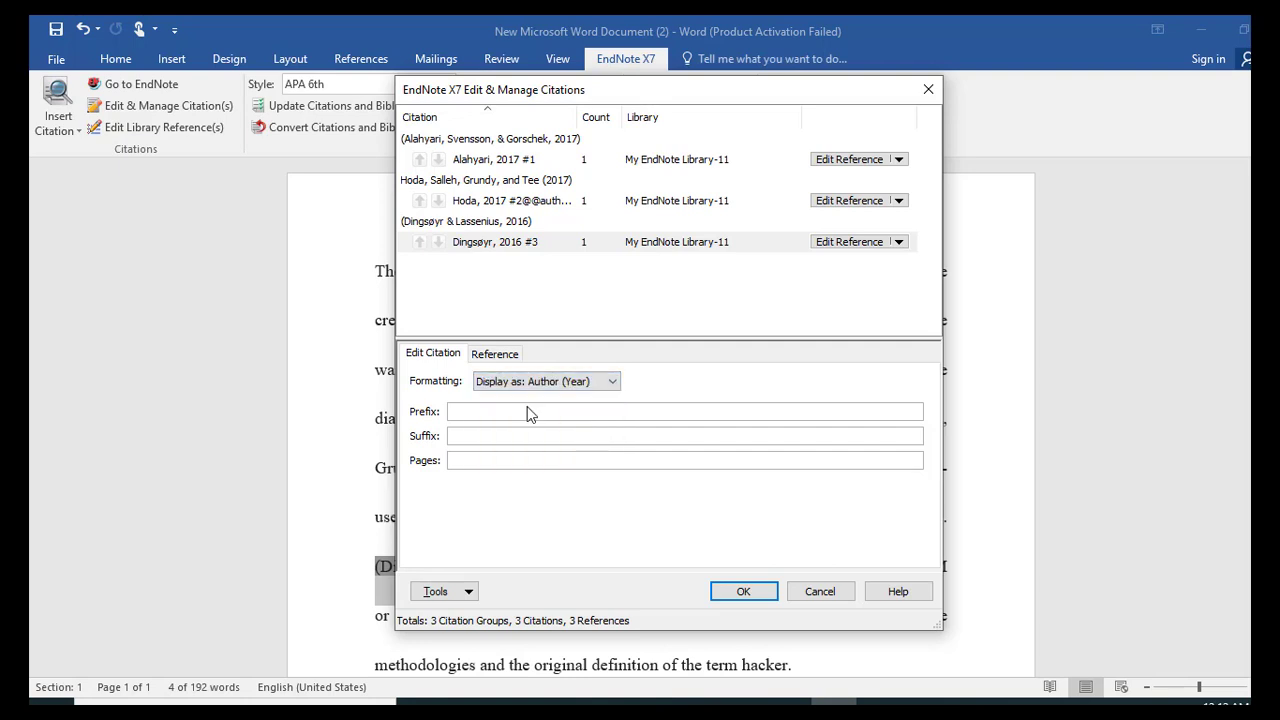
{"action": "left_click", "coordinate": [735, 591]}
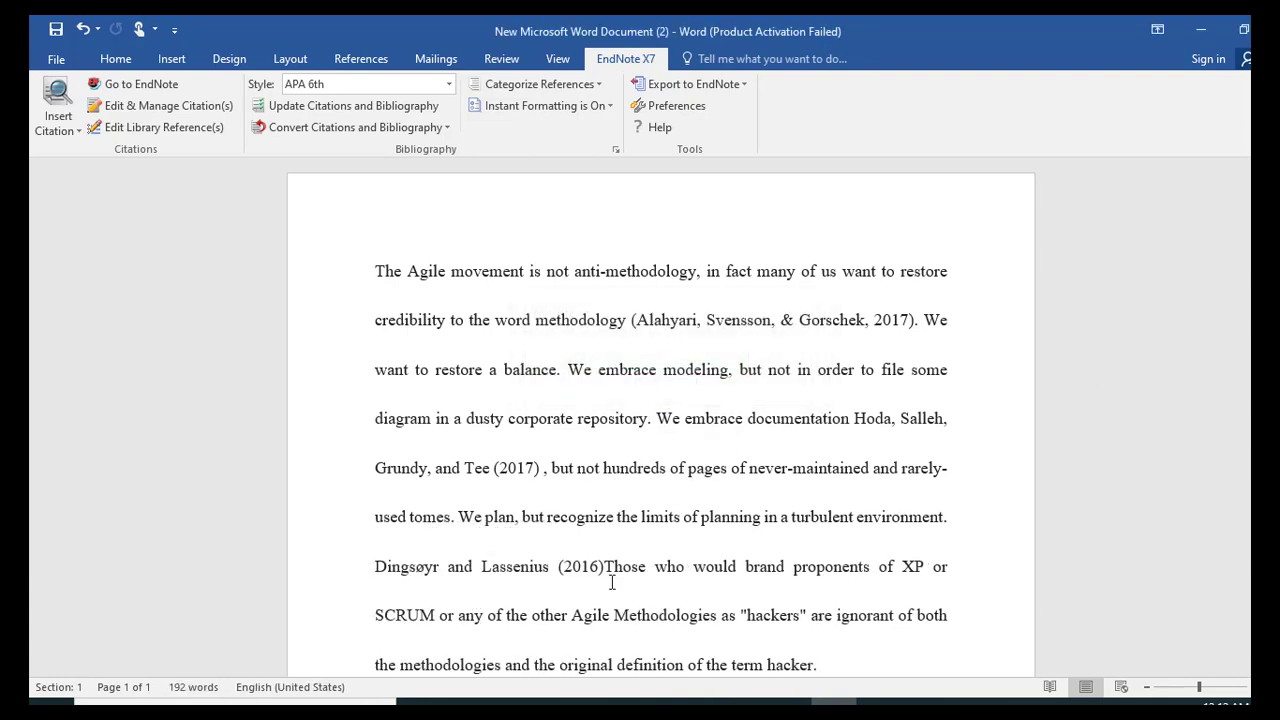
Add "According to" before the 2016 citation that opens the sentence about those who would brand proponents, without an article before the authors
{"action": "left_click", "coordinate": [372, 567]}
{"action": "type", "text": "a"}
{"action": "type", "text": "ordi"}
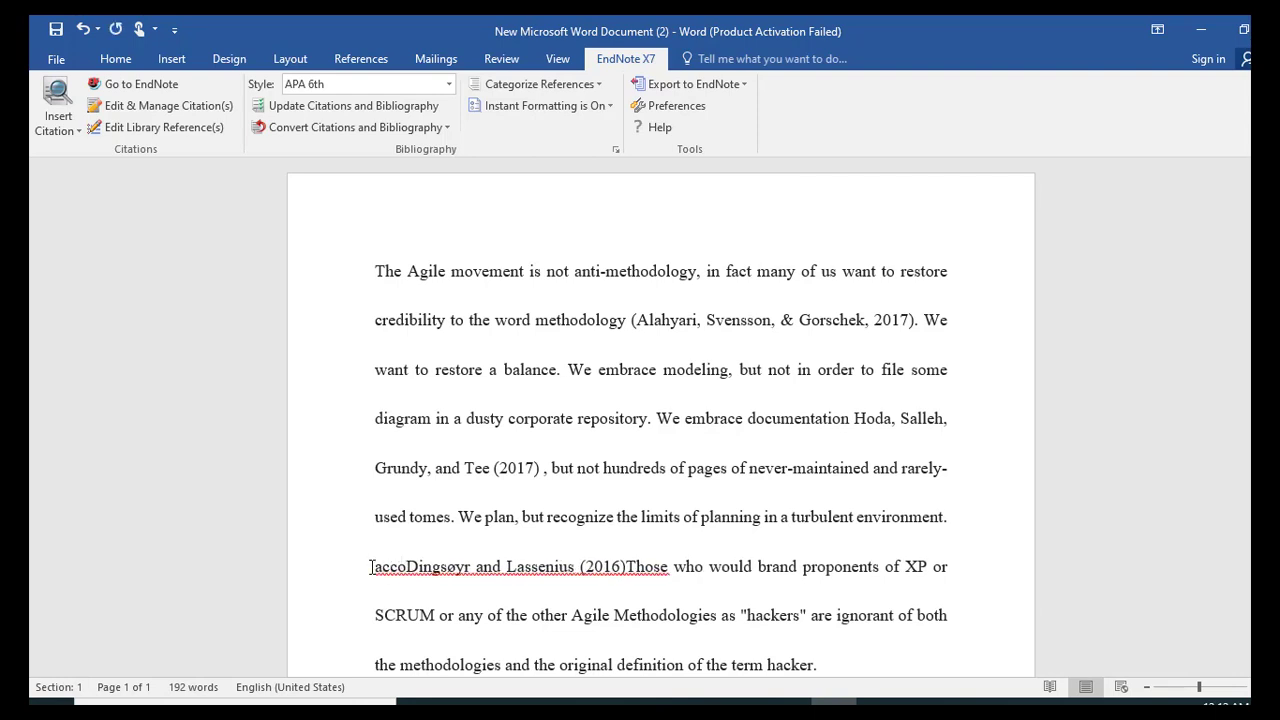
{"action": "type", "text": "ng to th"}
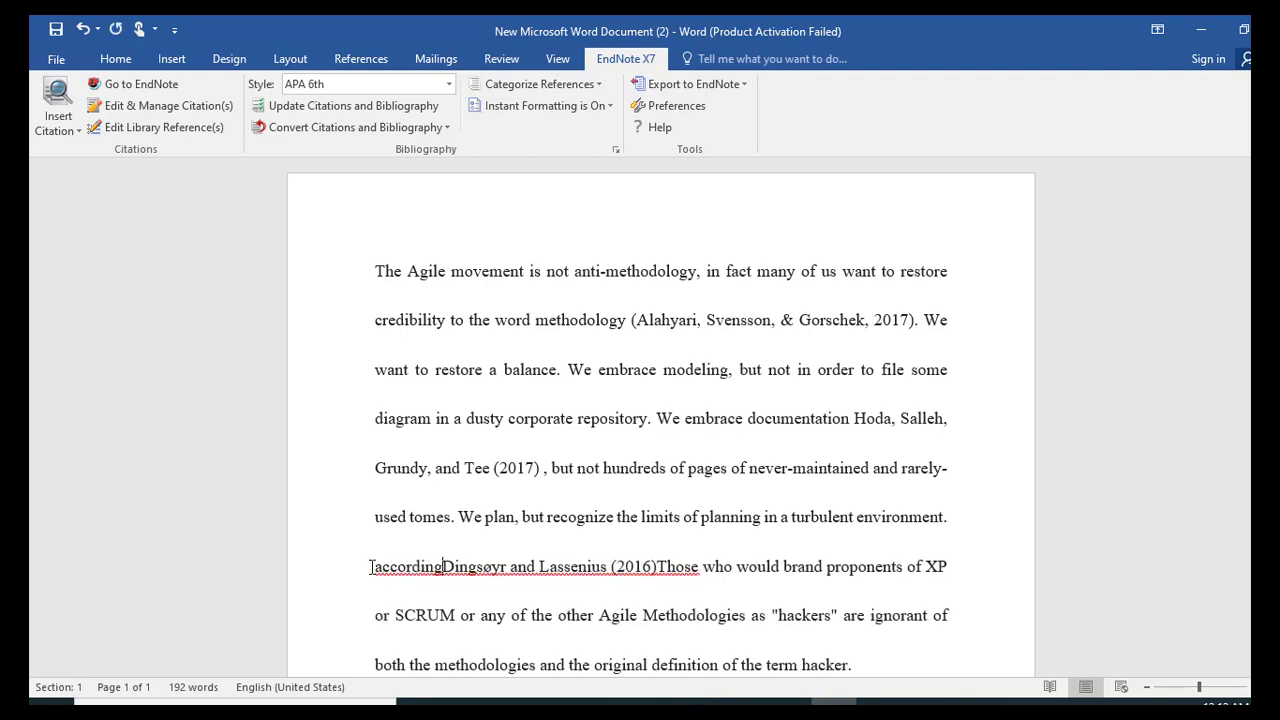
{"action": "type", "text": "e"}
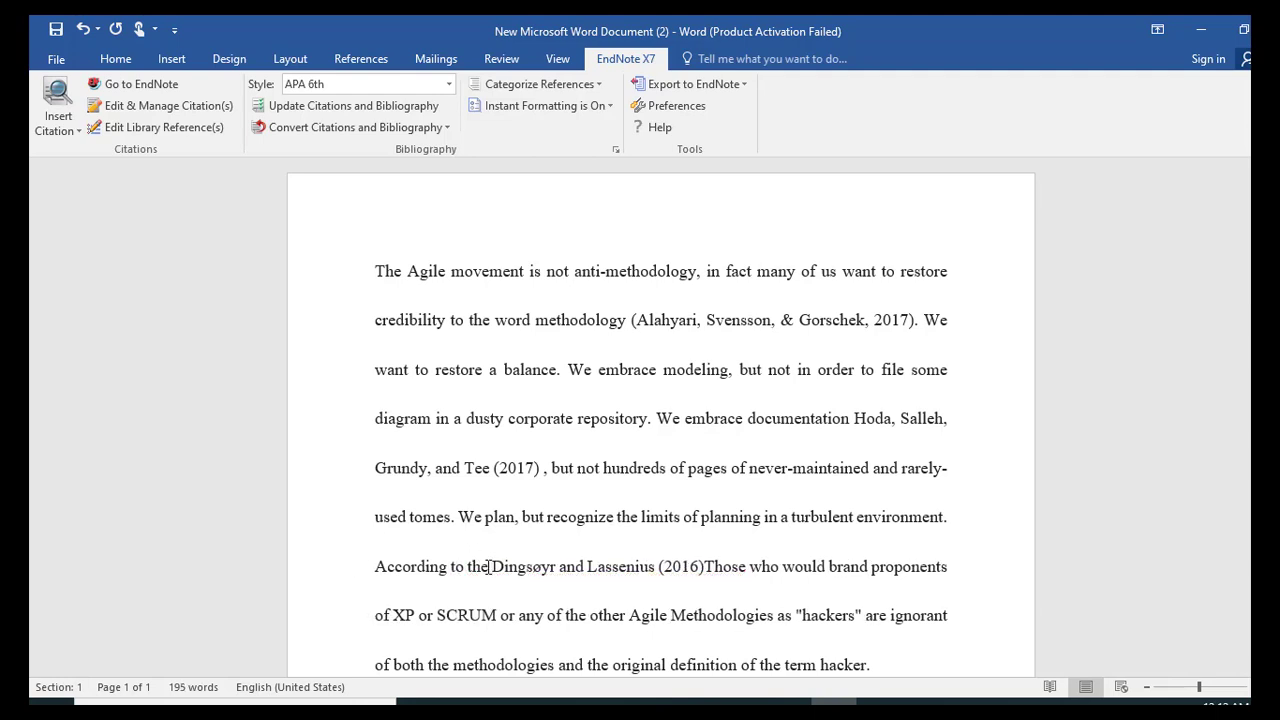
{"action": "left_click_drag", "start_coordinate": [489, 566], "coordinate": [472, 576]}
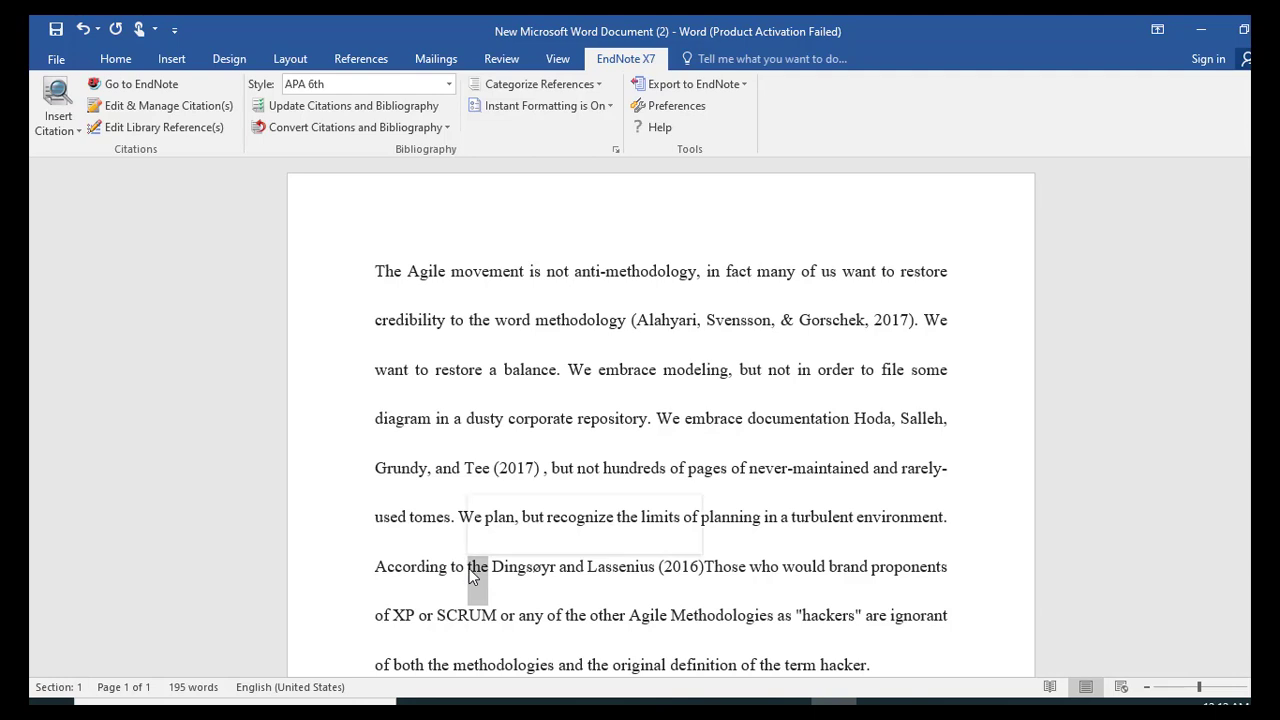
{"action": "key", "text": "BackSpace"}
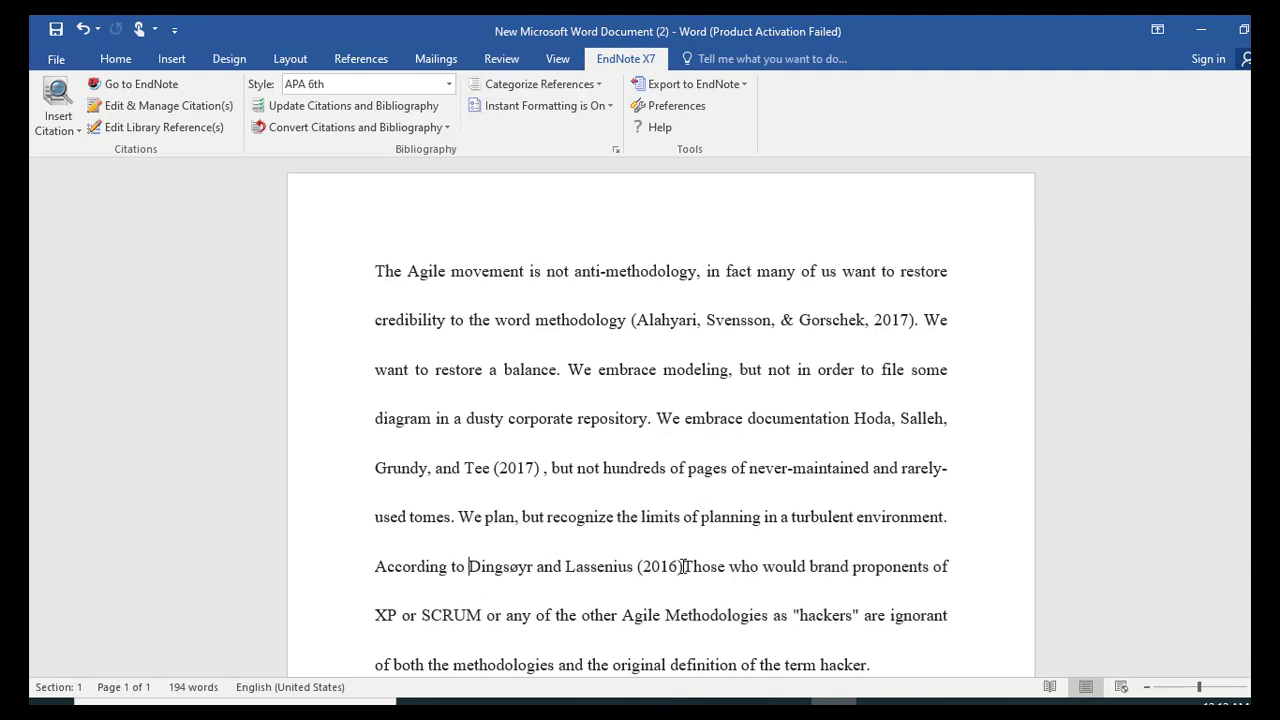
Add a comma and a space after the 2016 citation and change the following "Those" to lowercase "those"
{"action": "left_click", "coordinate": [682, 566]}
{"action": "type", "text": ","}
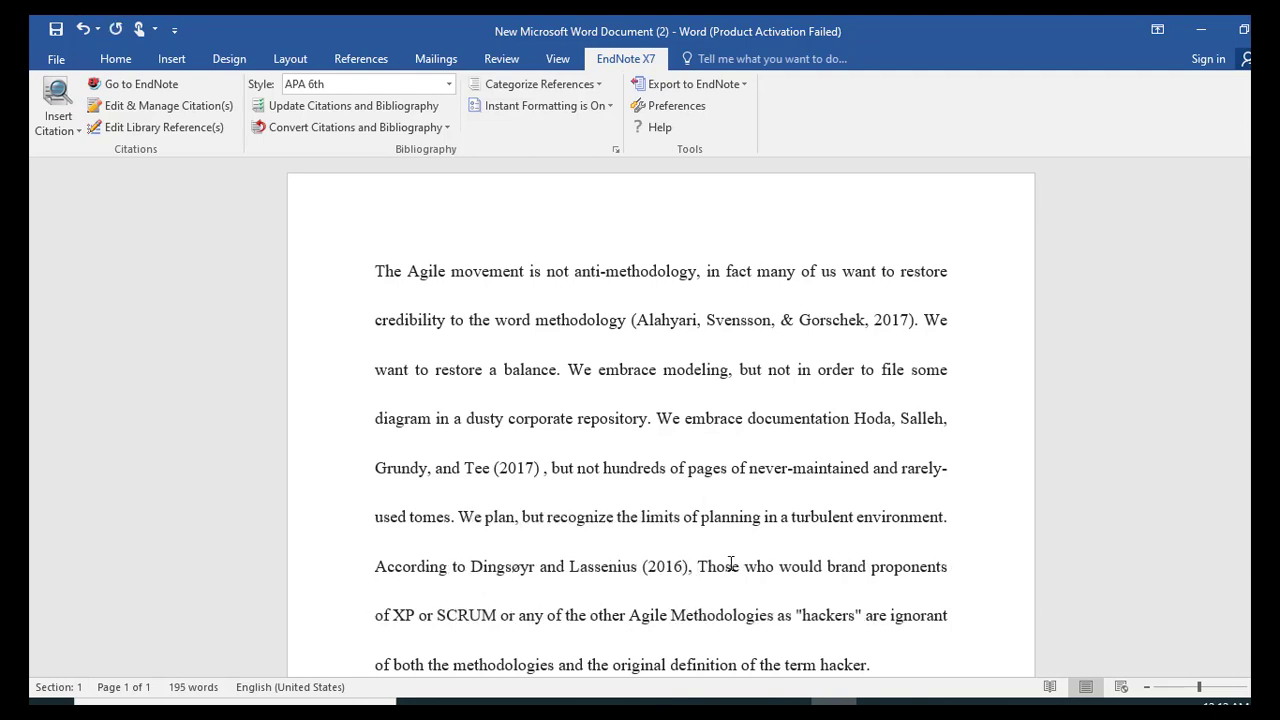
{"action": "key", "text": "Delete"}
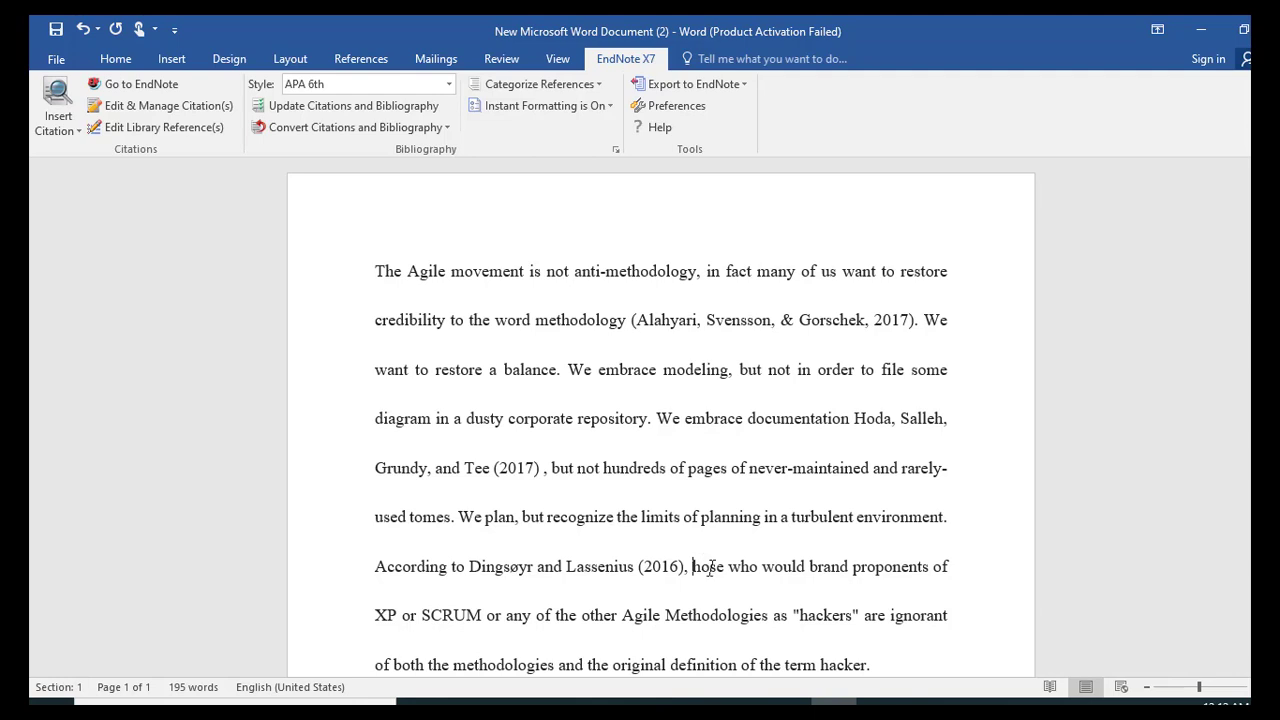
Select all the bibliography entries below the paragraph
{"action": "scroll", "coordinate": [709, 568], "scroll_direction": "down", "scroll_amount": 3}
{"action": "left_click_drag", "start_coordinate": [857, 560], "coordinate": [375, 476]}
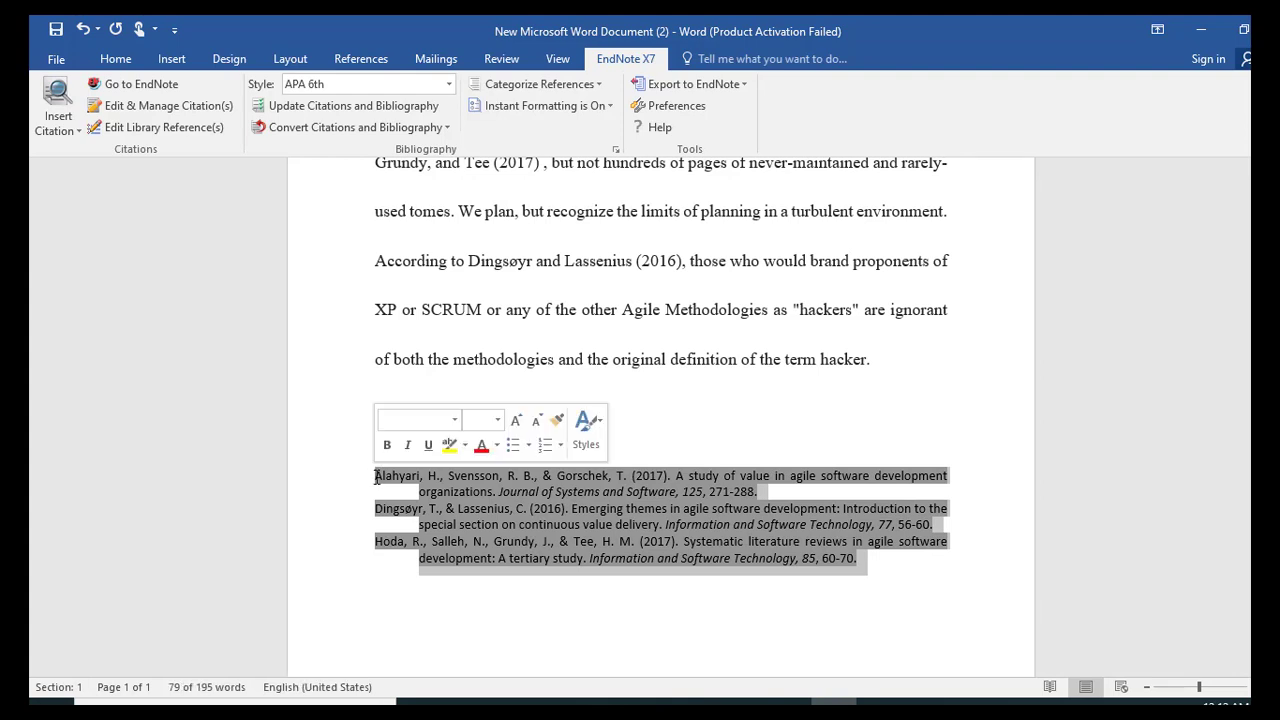